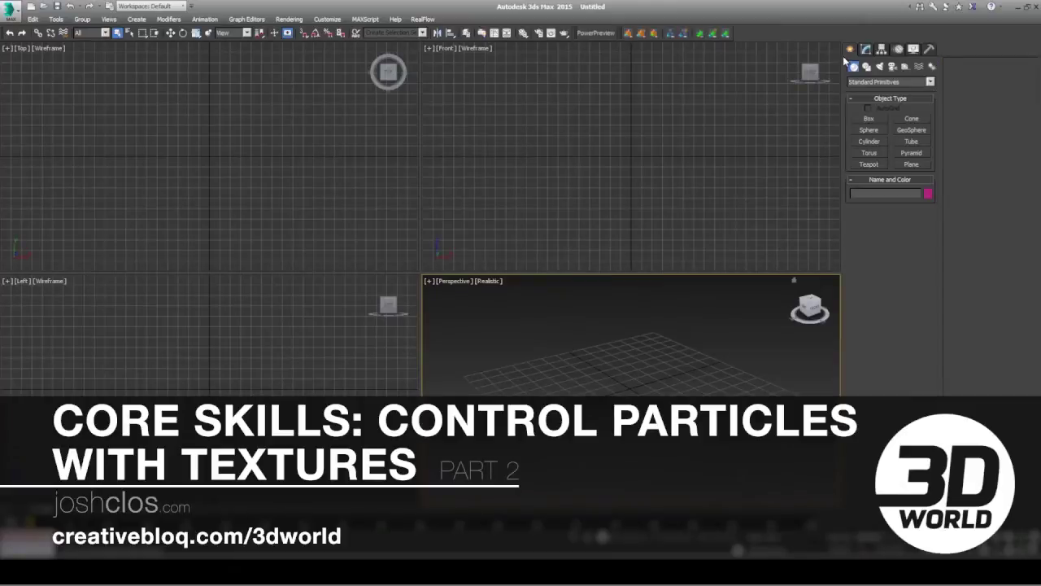
- Maximize the perspective view and draw a plane about 144 long and 146 wide across the grid
key("alt+w")
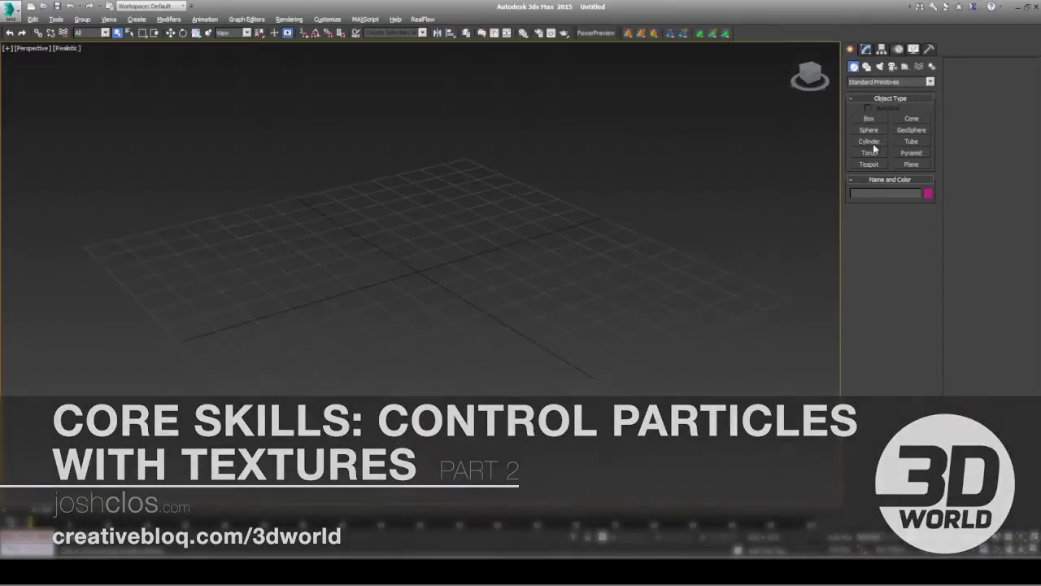
left_click(911, 165)
left_click_drag(464, 154, 313, 503)
left_click(866, 49)
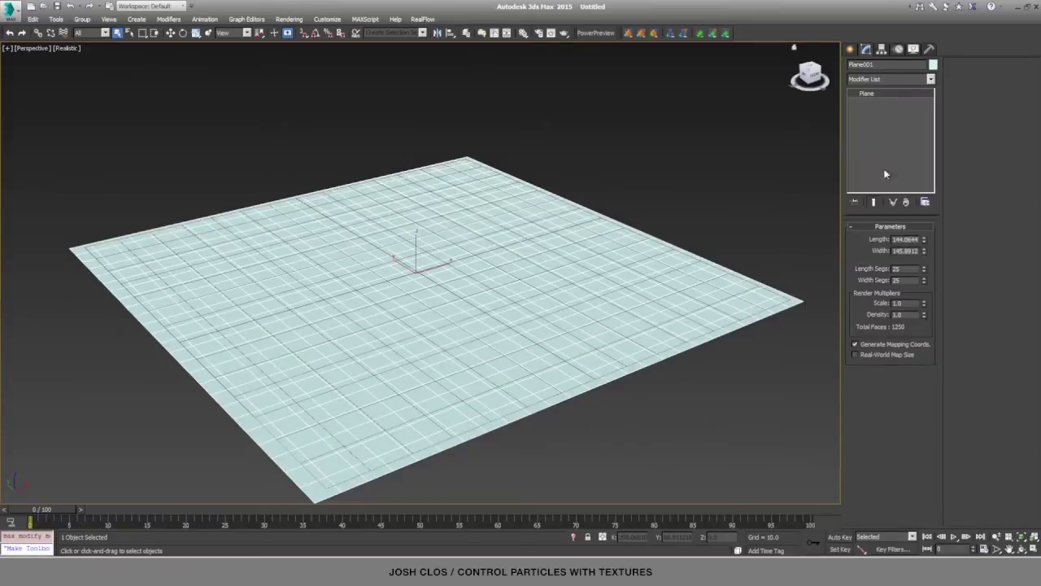
- Set the plane's length and width to 150
double_click(904, 240)
type("150")
key("Tab")
type("150")
key("Return")
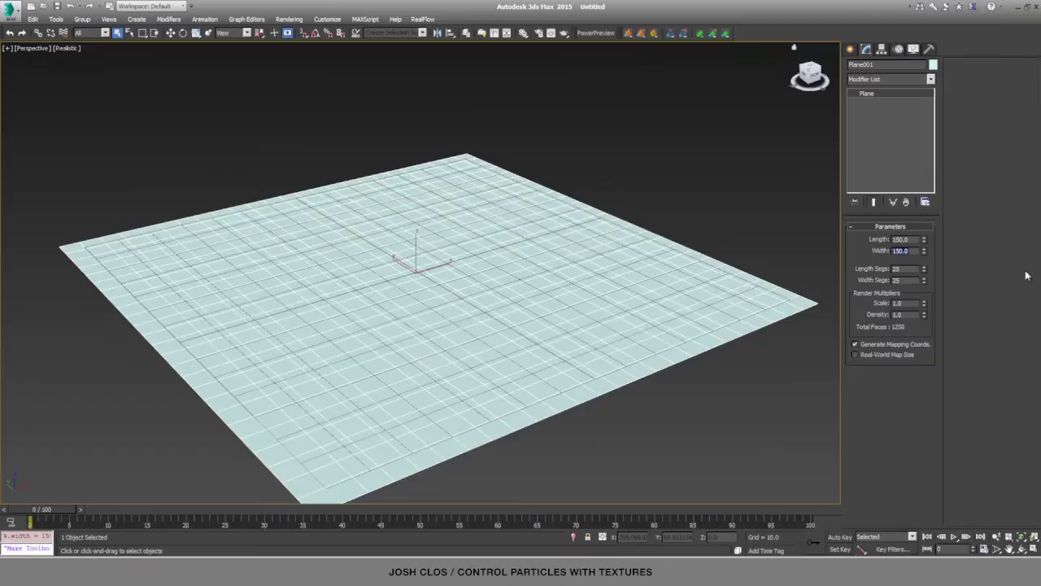
- Hide the home grid in the perspective view and activate the Move tool
double_click(898, 269)
double_click(901, 282)
middle_click_drag(595, 249, 557, 256, "alt")
key("g")
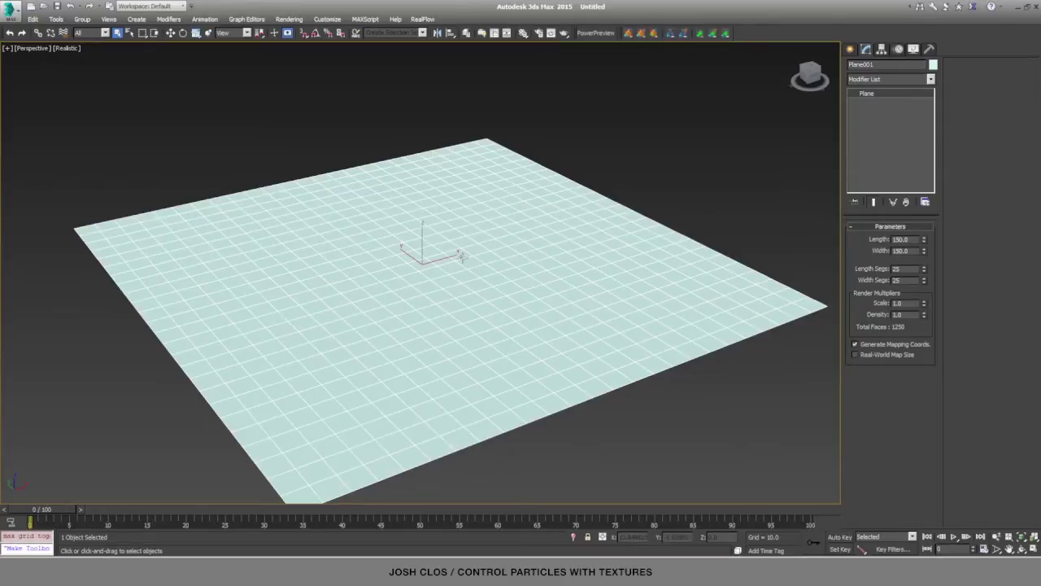
scroll(461, 257, "down", 2)
key("w")
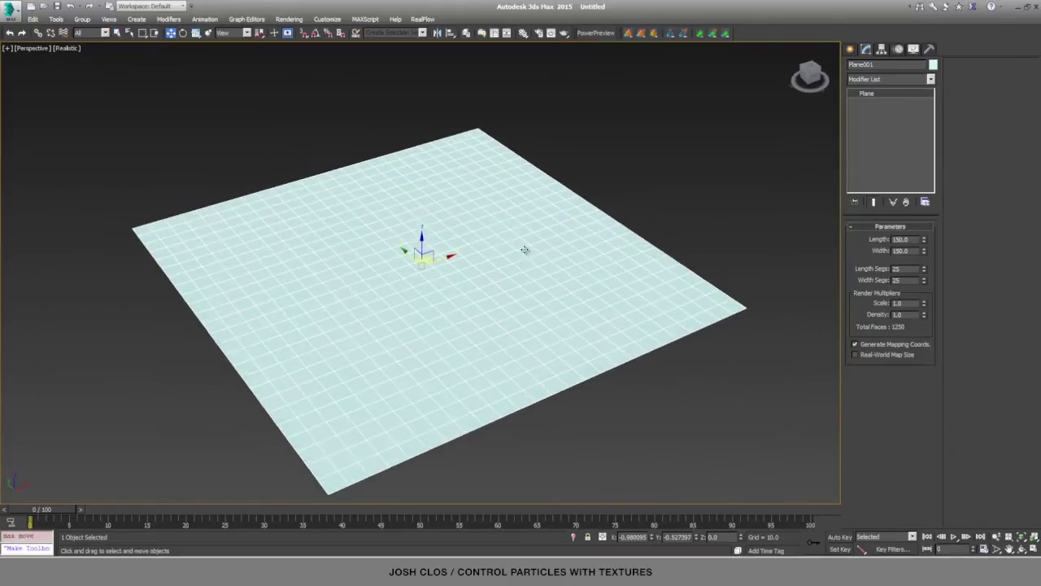
mouse_move(524, 249)
middle_mouse_down()
mouse_move(463, 258)
mouse_move(476, 262)
middle_mouse_up()
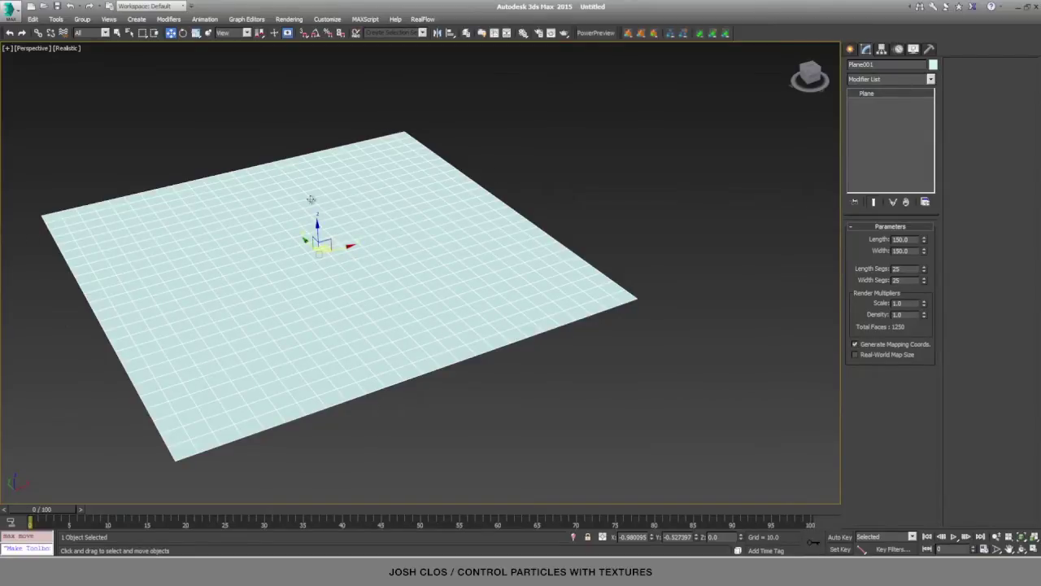
- Open Particle View and add an Empty Flow to the event display
left_click(247, 20)
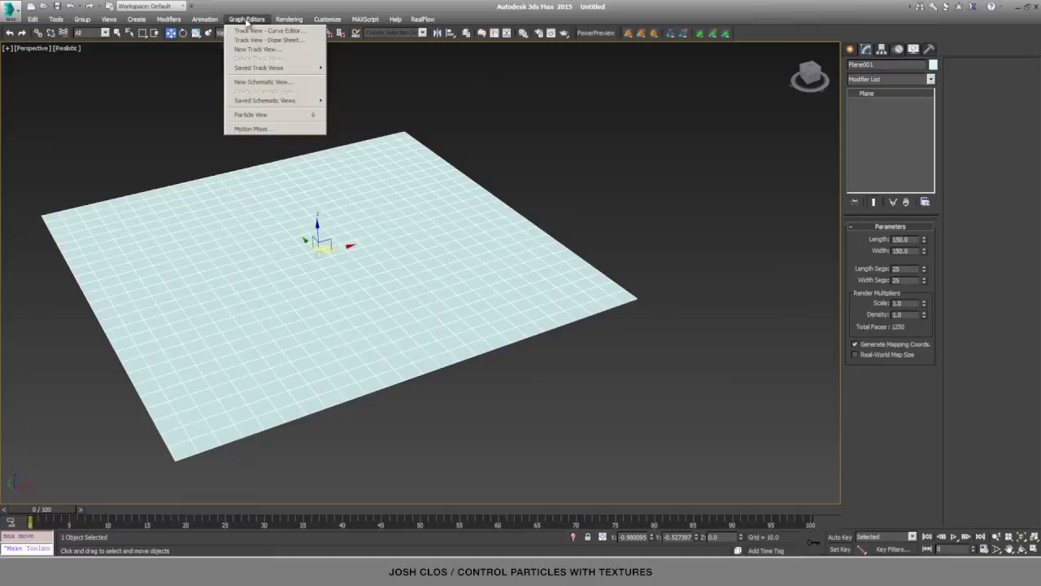
left_click(250, 114)
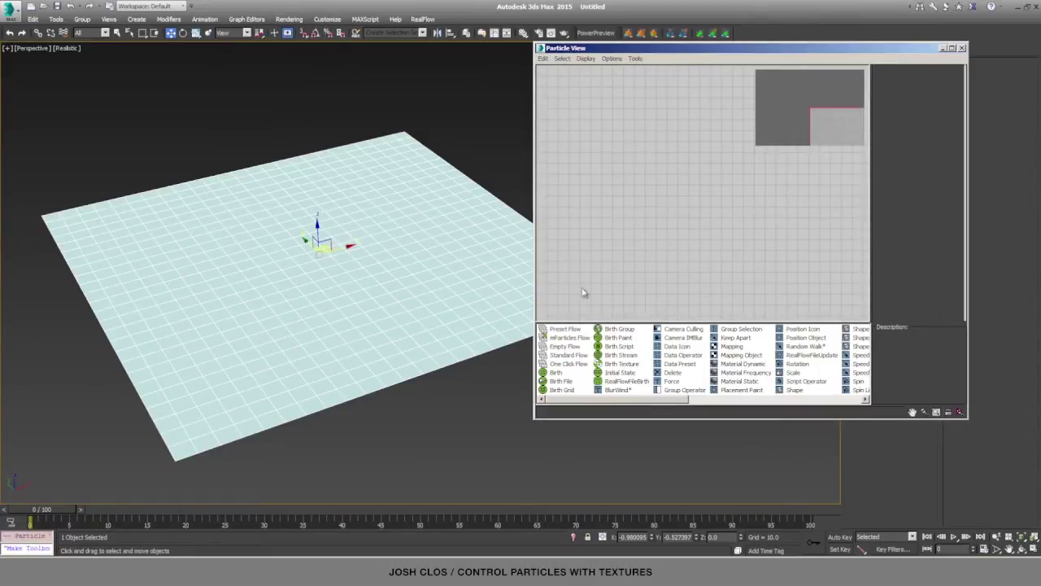
left_click_drag(566, 346, 624, 159)
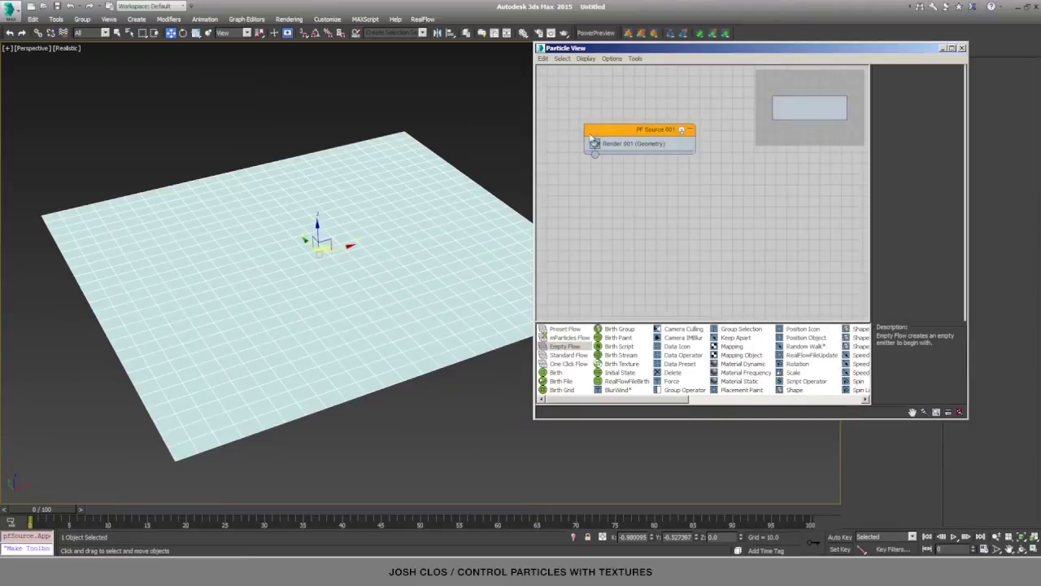
- Set the PF Source's viewport quantity multiplier to 100%
left_click(641, 133)
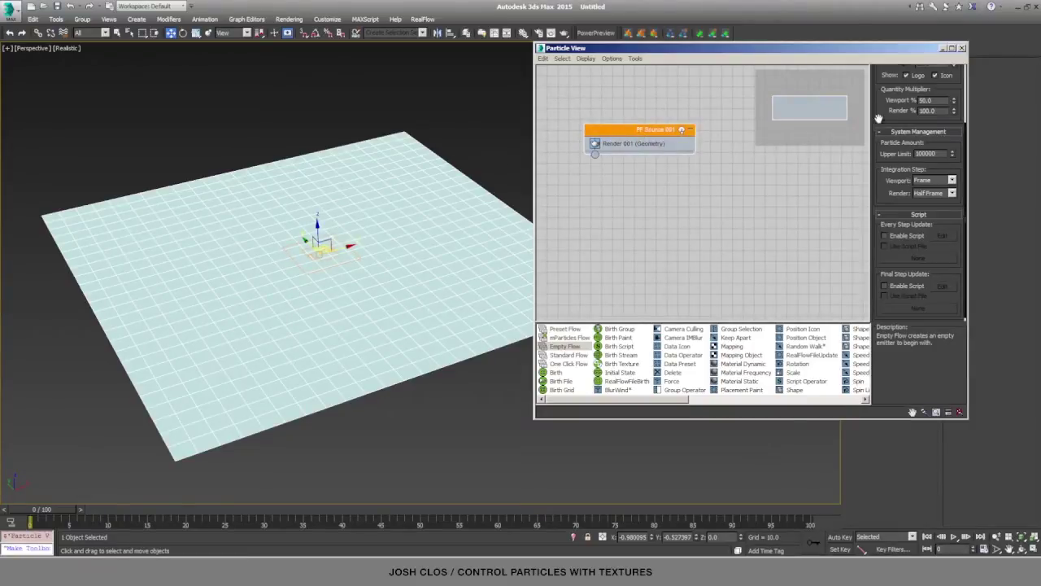
left_click_drag(879, 119, 924, 187)
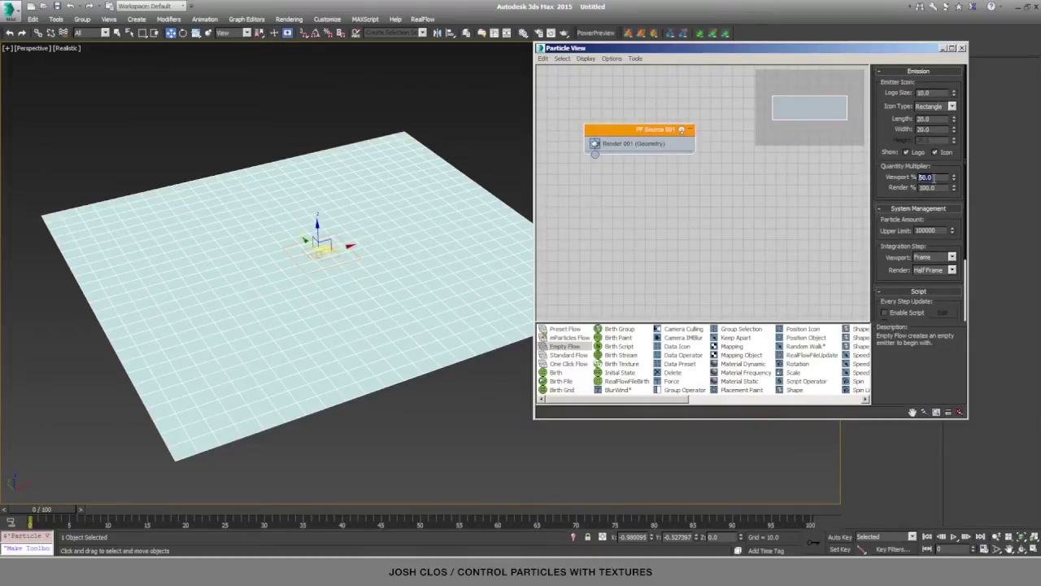
left_click(925, 187)
type("100")
key("Return")
- Create an event with Birth and Position Object operators, and set the Birth operator's emit stop to 0
left_click_drag(556, 373, 624, 218)
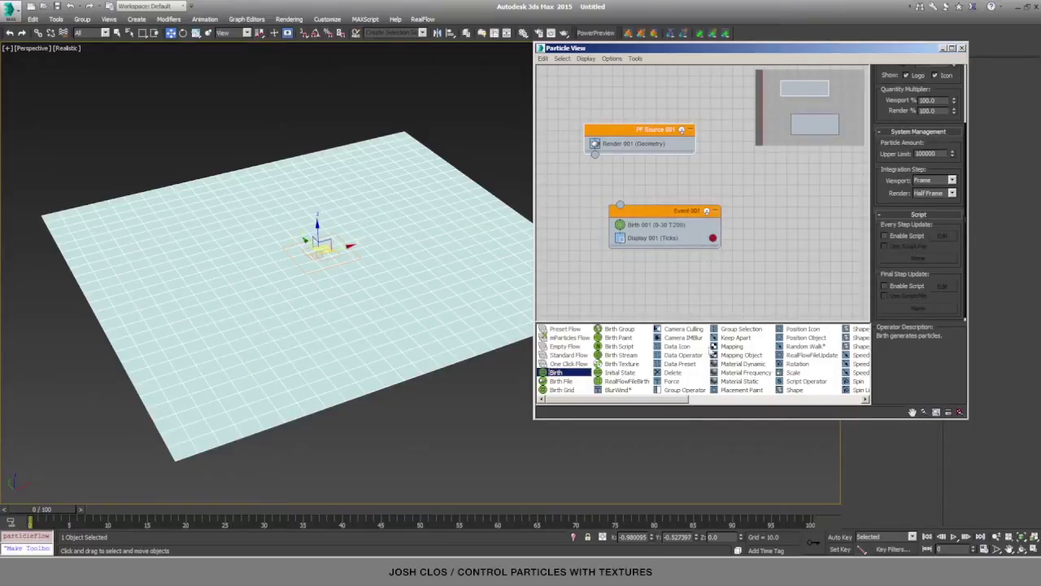
left_click_drag(667, 402, 732, 401)
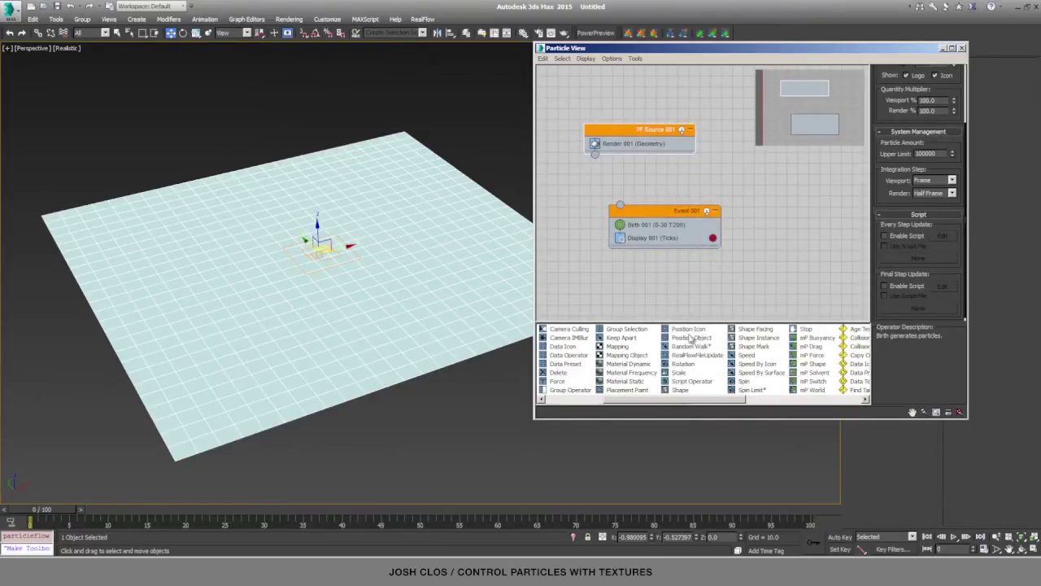
left_click_drag(691, 337, 661, 232)
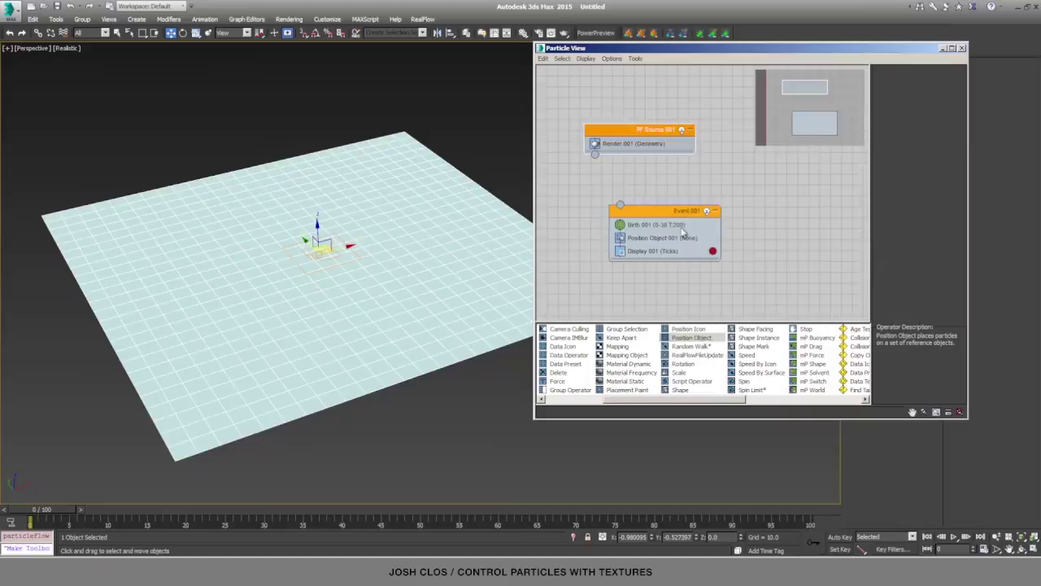
left_click(659, 224)
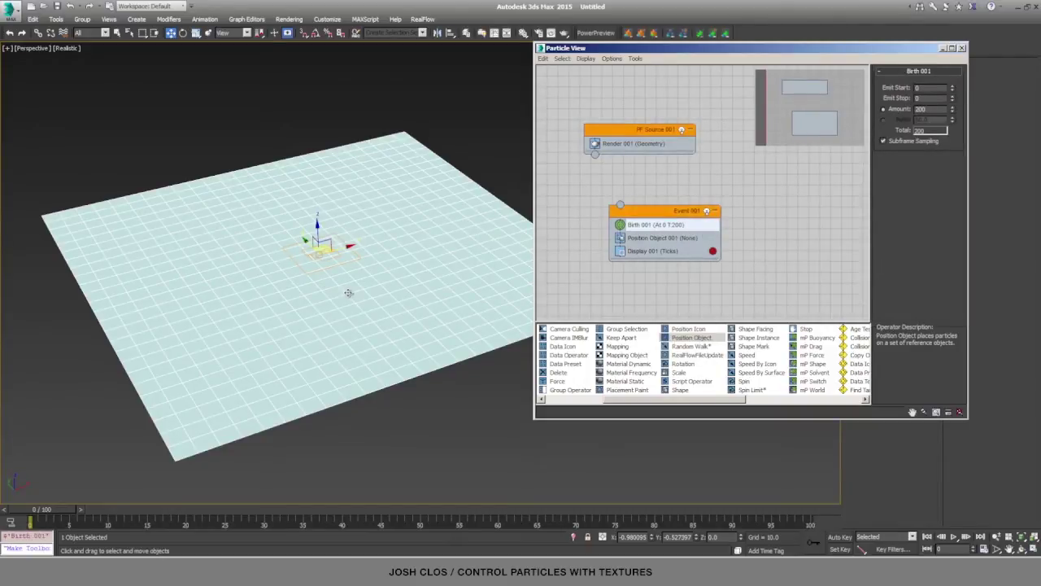
- Add the plane as the Position Object operator's emitter and set its location to Vertices All
left_click(676, 238)
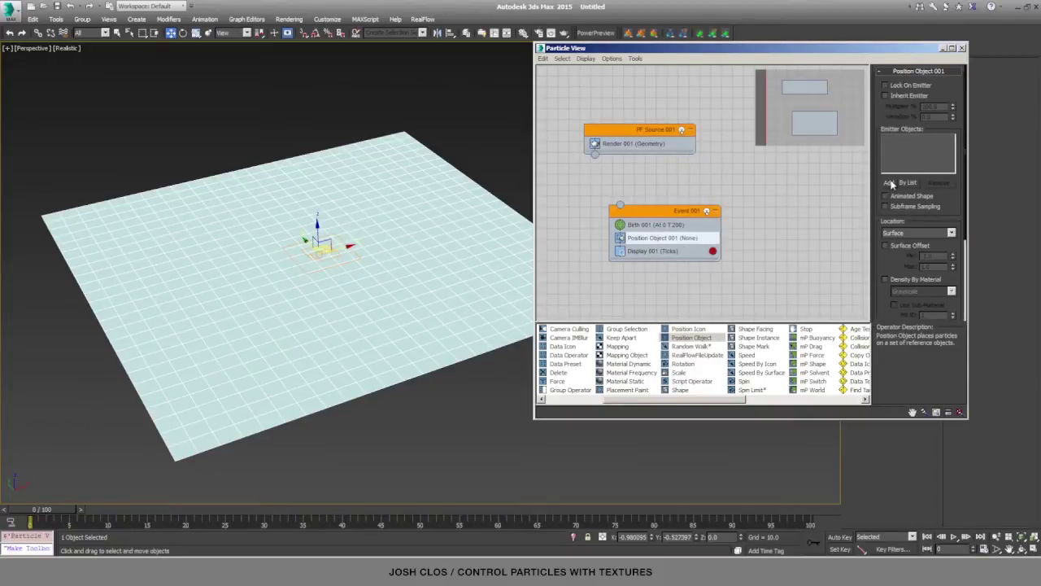
left_click(890, 183)
left_click(403, 183)
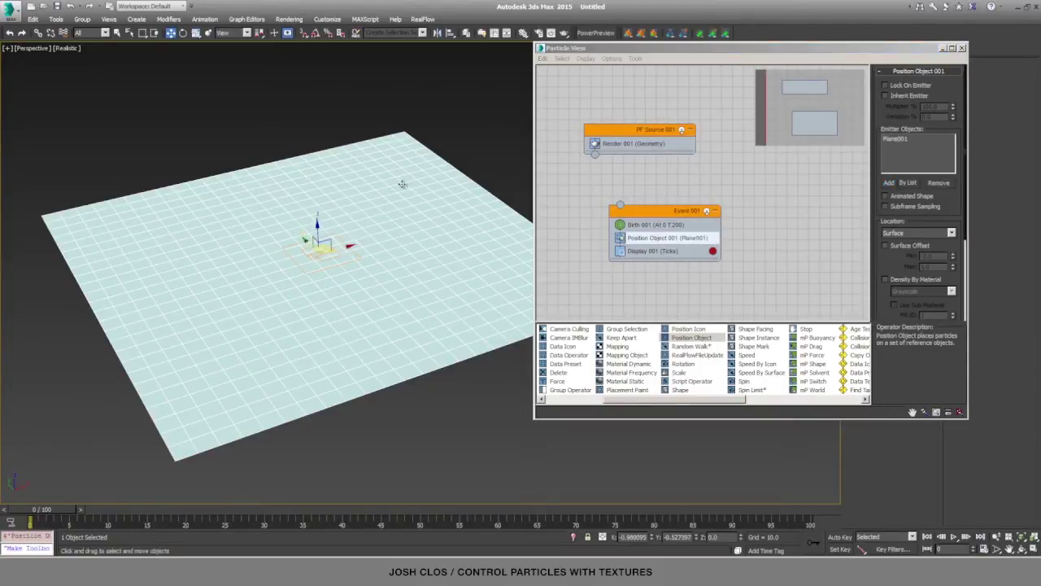
left_click(916, 233)
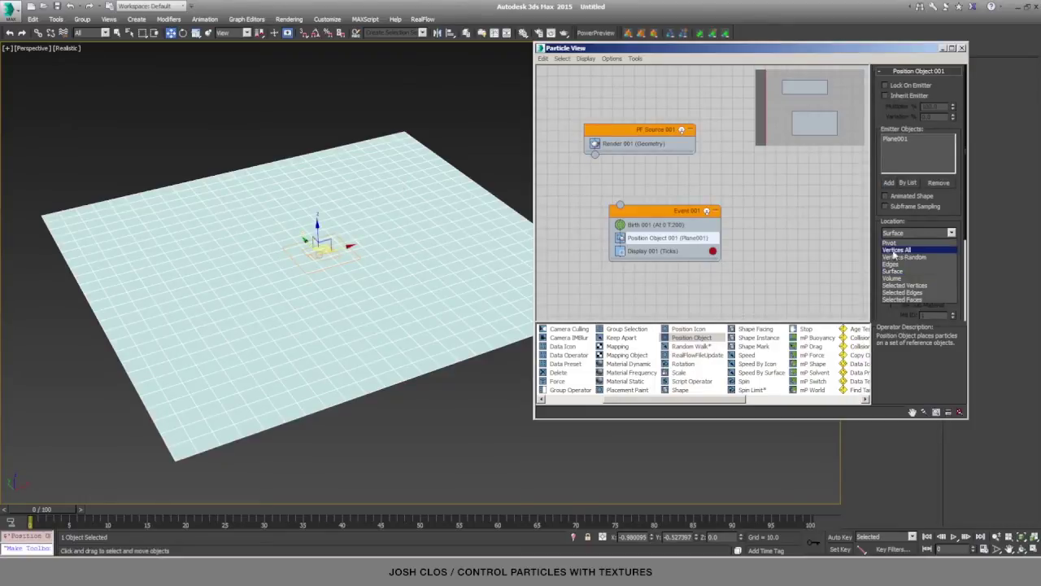
left_click(896, 250)
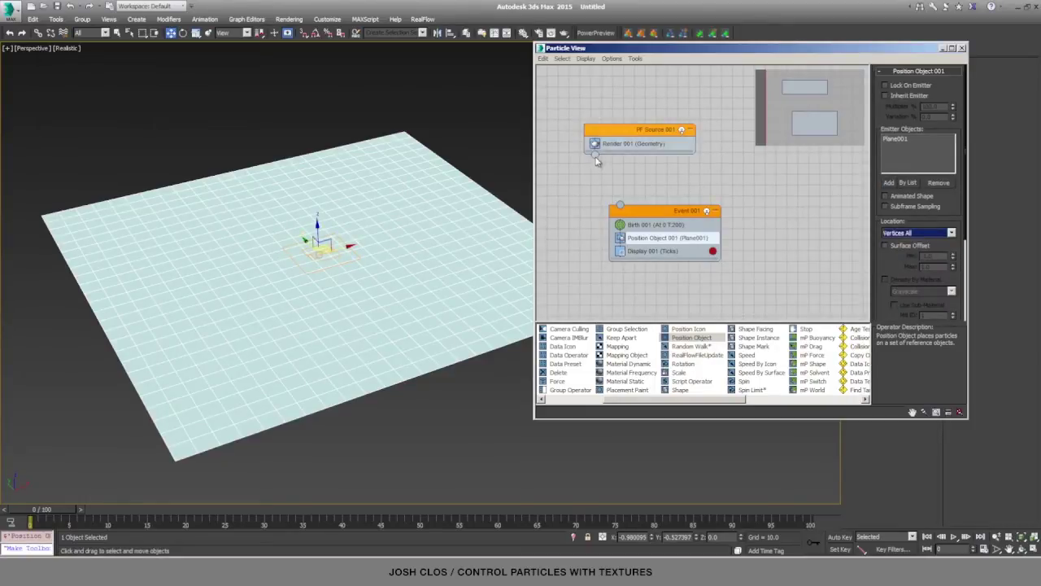
- Wire the PF Source to the Birth event and set the Birth amount to 676
left_click_drag(595, 158, 620, 205)
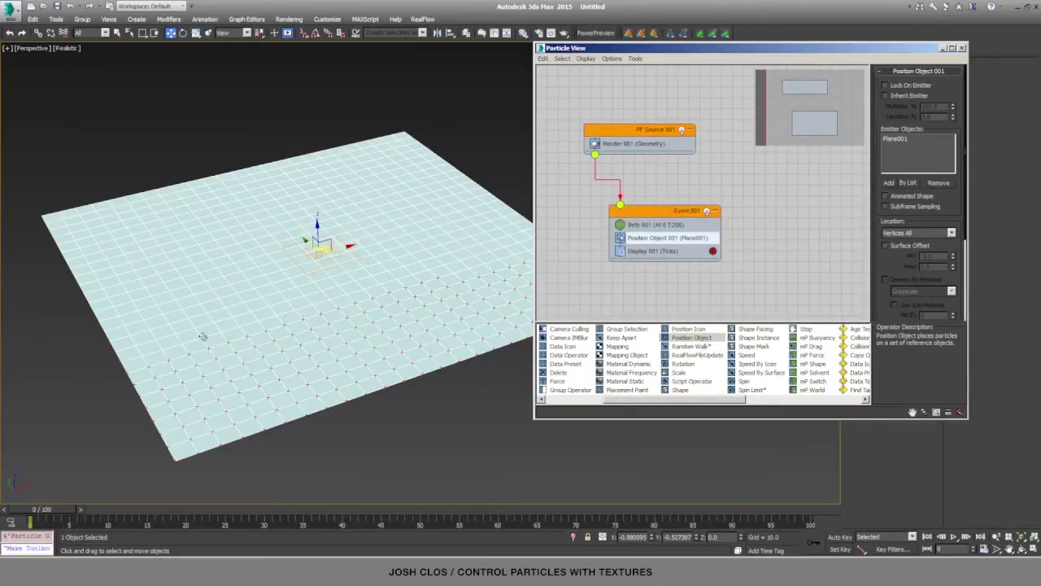
middle_click_drag(382, 264, 363, 262)
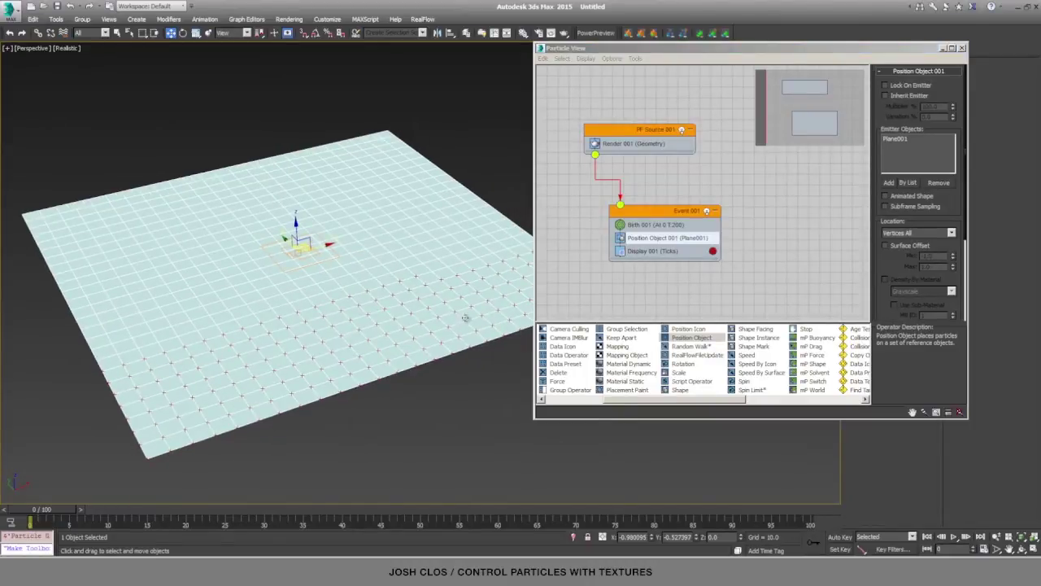
left_click(659, 226)
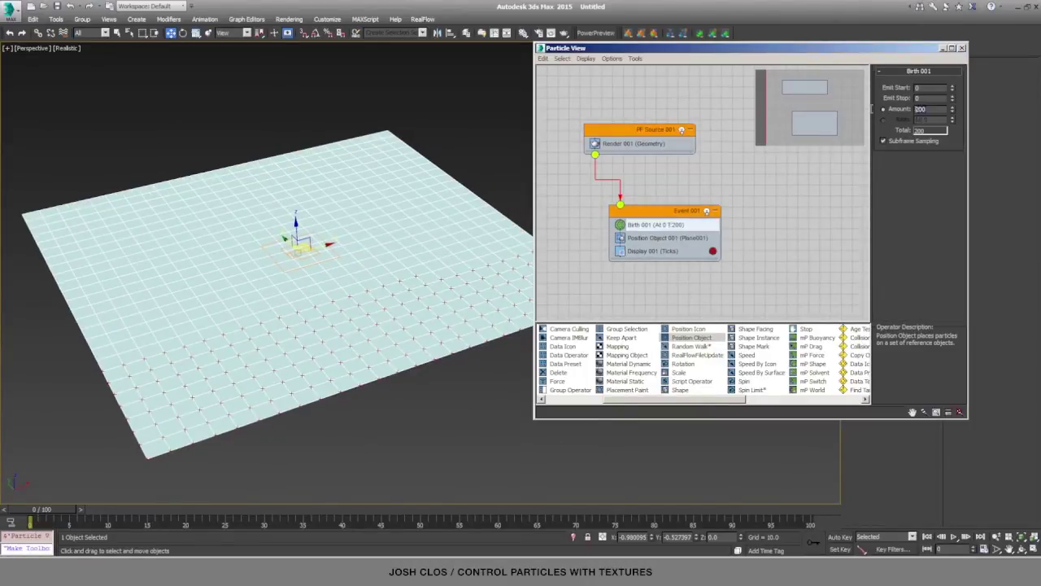
type("676")
middle_click_drag(276, 189, 279, 194, "alt")
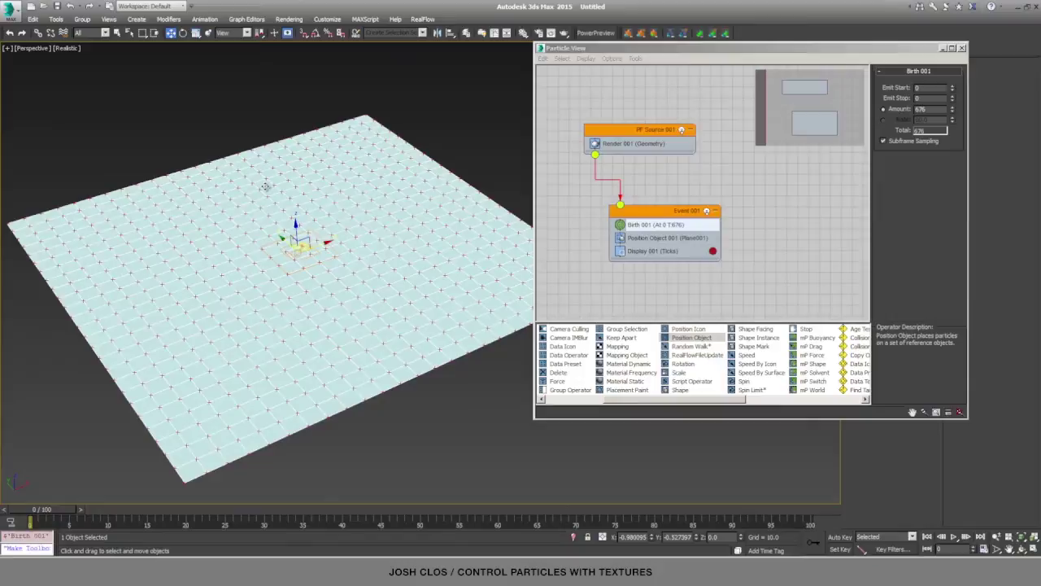
- Close Particle View and draw a box about 7.5 long, 6.4 wide and 8.7 high beside the plane
left_click(651, 251)
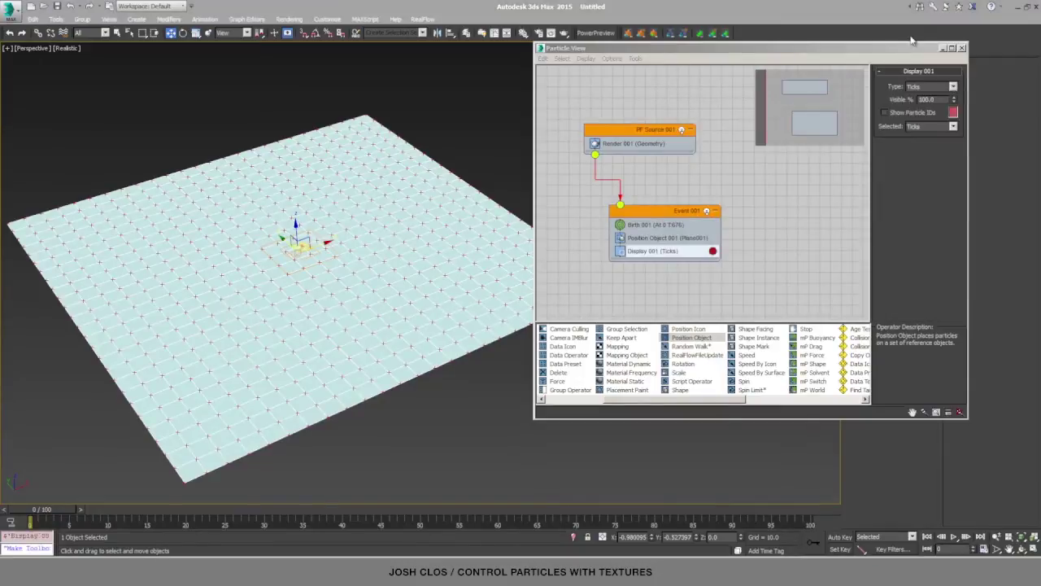
left_click(962, 48)
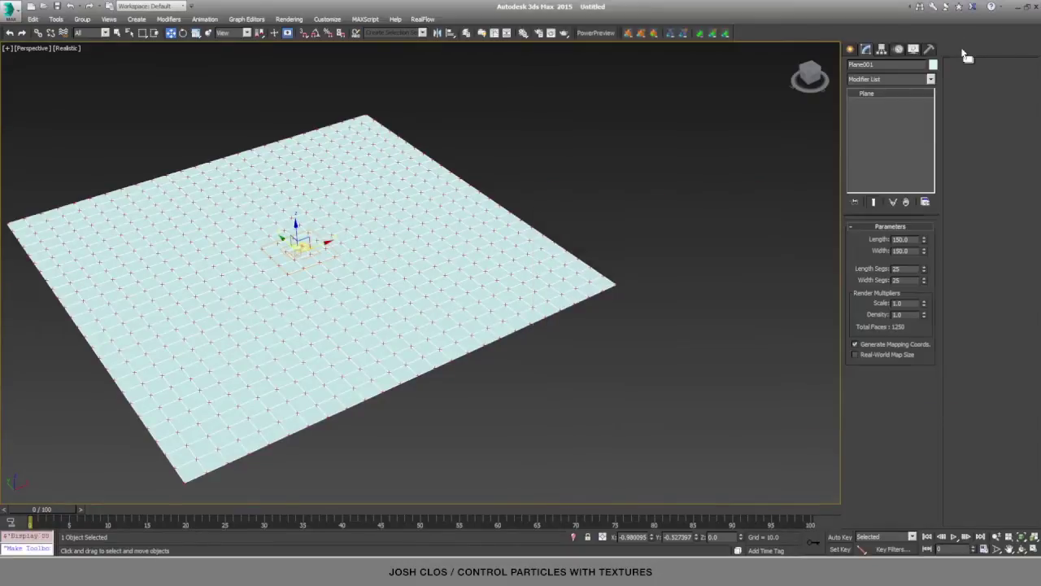
left_click(851, 50)
left_click(870, 119)
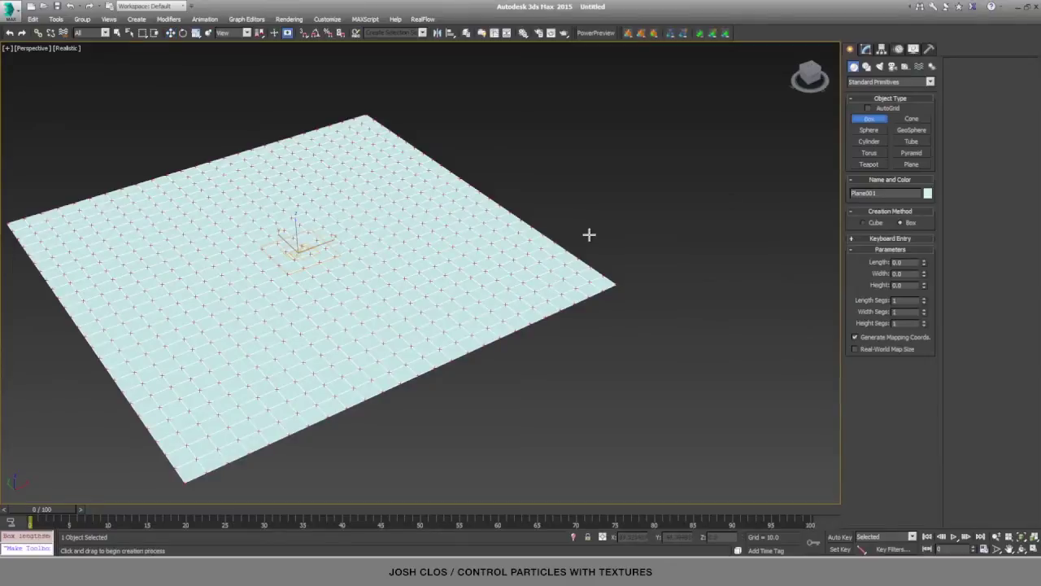
left_click_drag(591, 235, 587, 249)
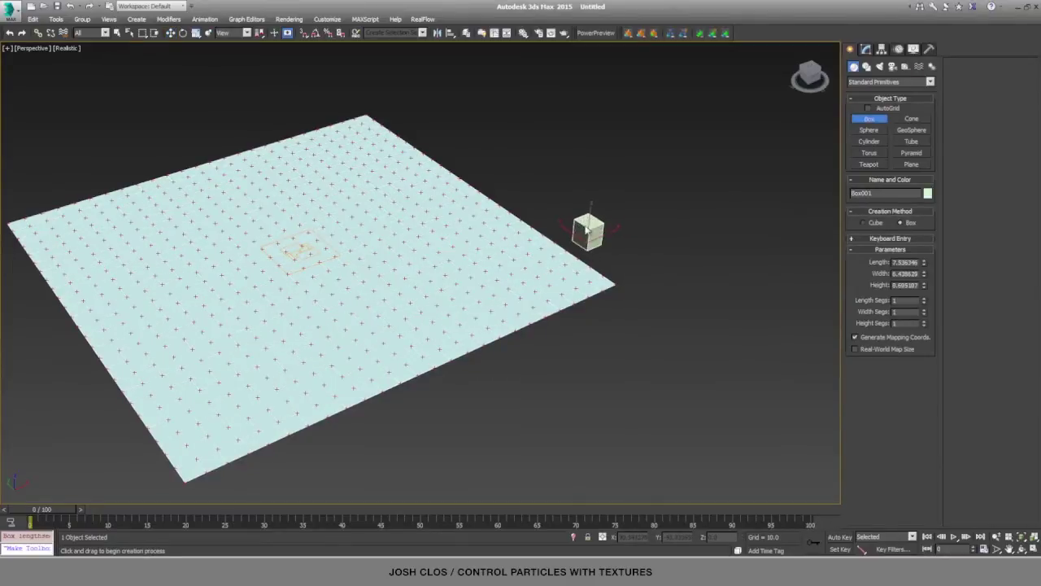
left_click(586, 230)
- Set the box's length, width and height to 1
left_click(867, 49)
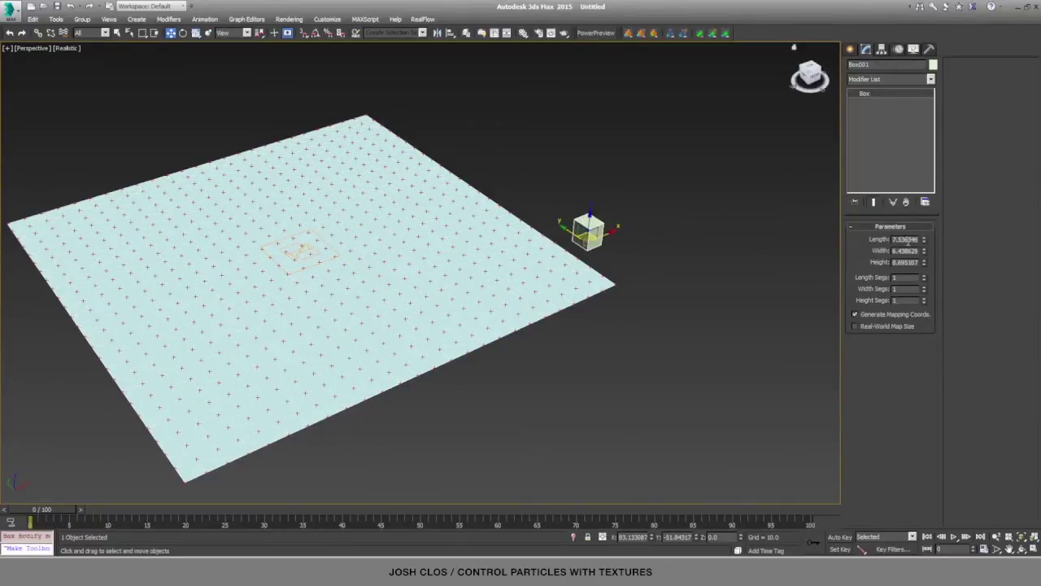
type("1")
key("Tab")
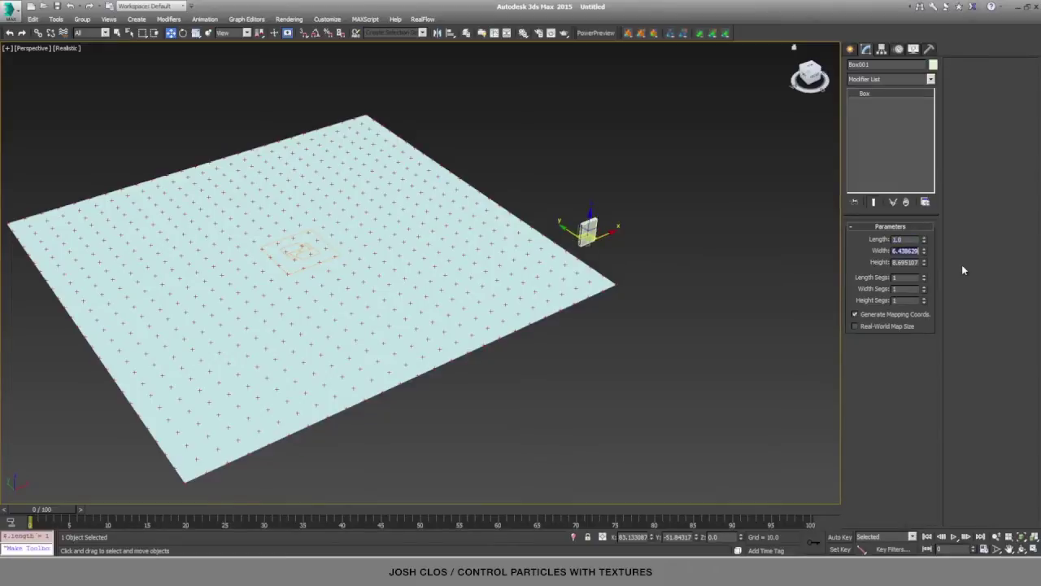
type("1")
key("Tab")
type("1")
key("Return")
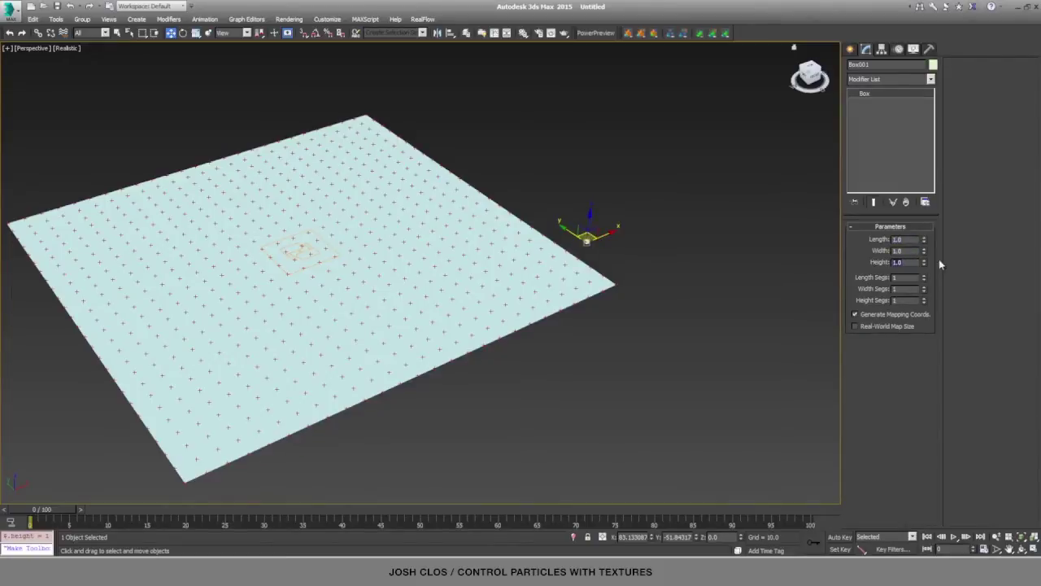
- Reopen Particle View and insert a Shape Instance operator between Position Object and Display in Event 001
middle_click_drag(488, 156, 462, 125, "alt")
left_click(247, 19)
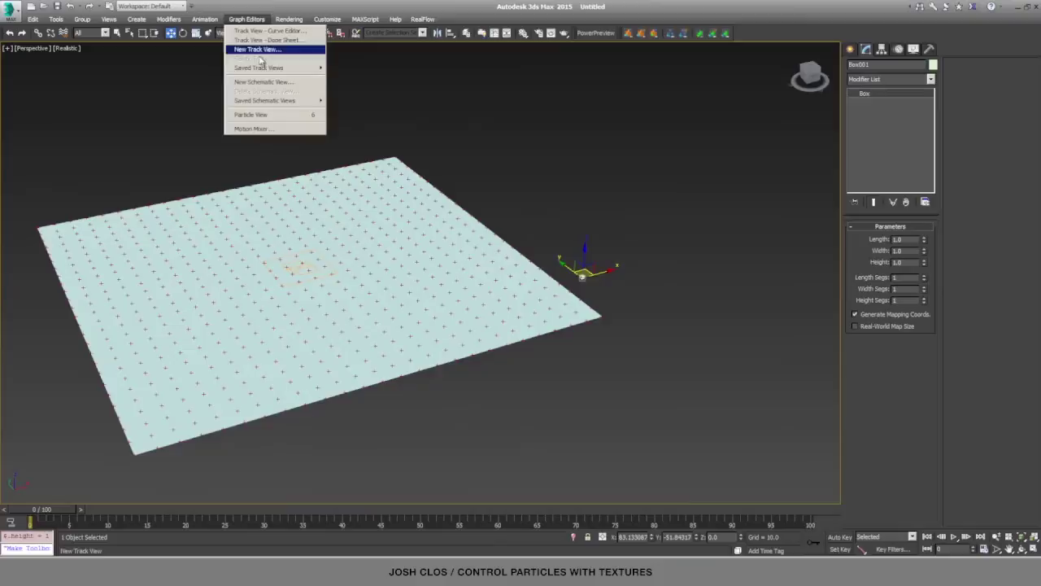
left_click(260, 118)
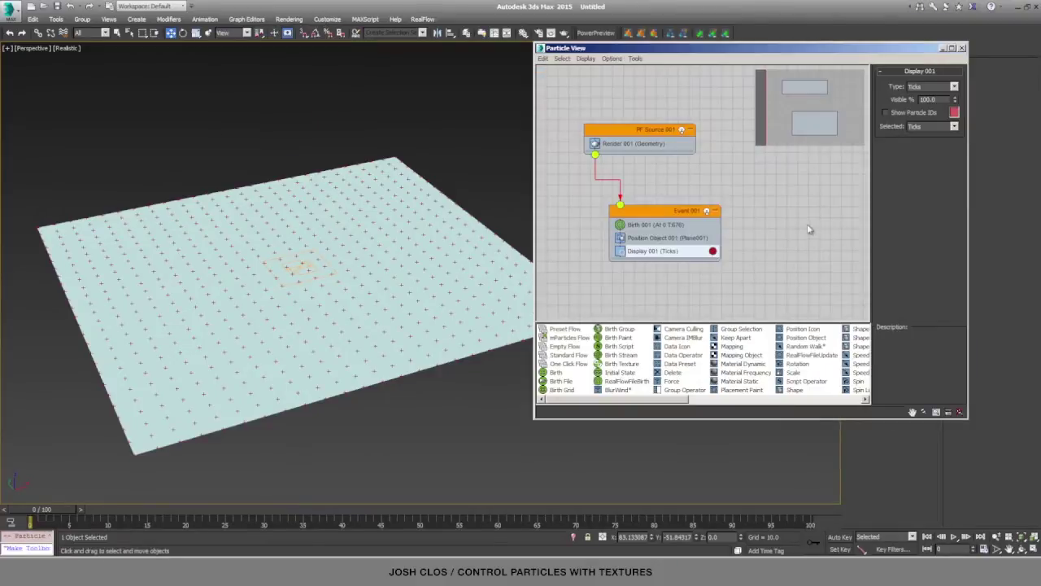
left_click_drag(687, 400, 761, 403)
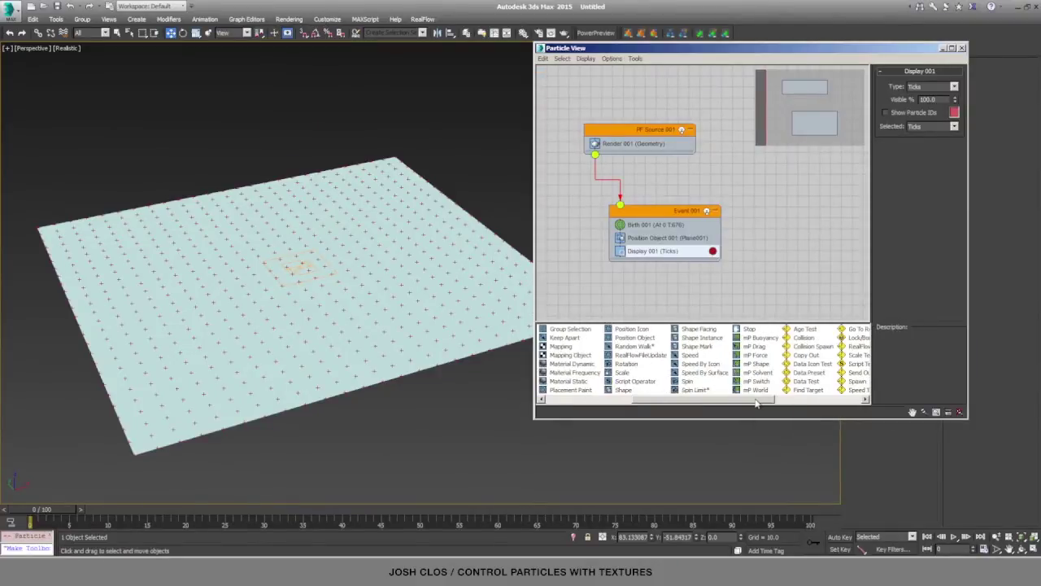
left_click(699, 338)
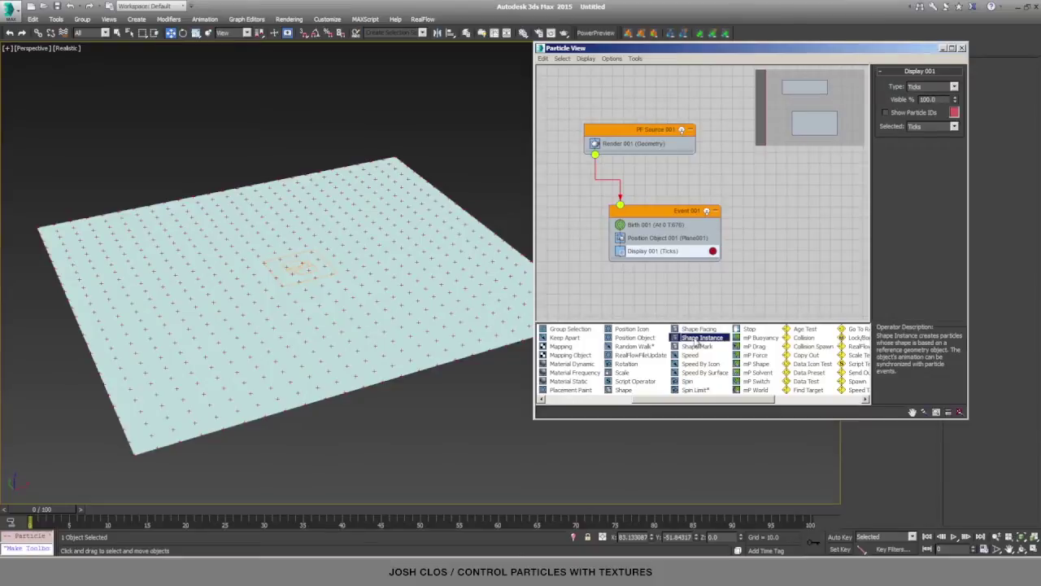
left_click_drag(698, 345, 662, 253)
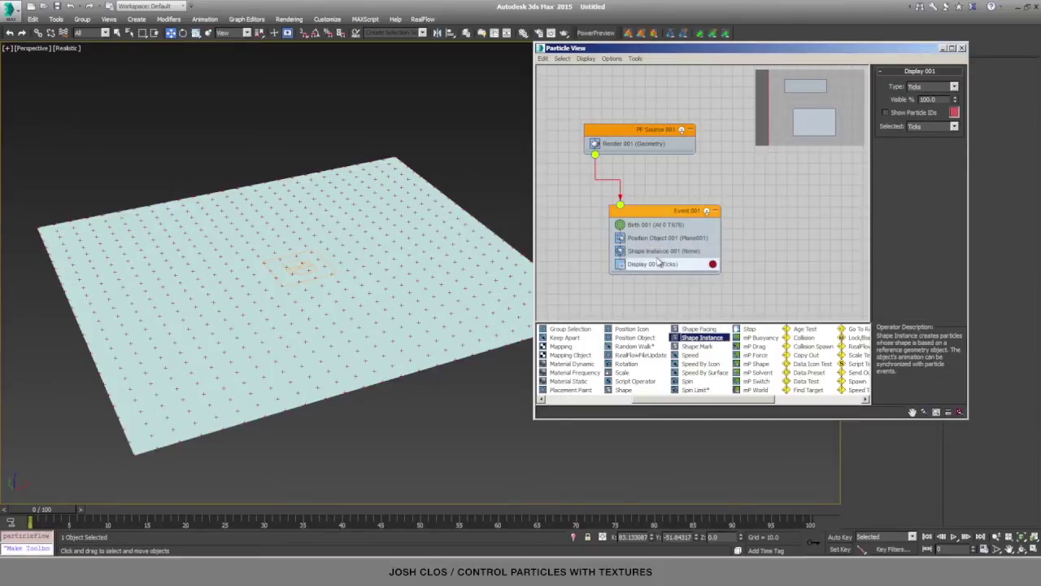
- Pick the small box beside the plane as the Shape Instance operator's particle geometry object
left_click(664, 252)
middle_click_drag(458, 214, 378, 202)
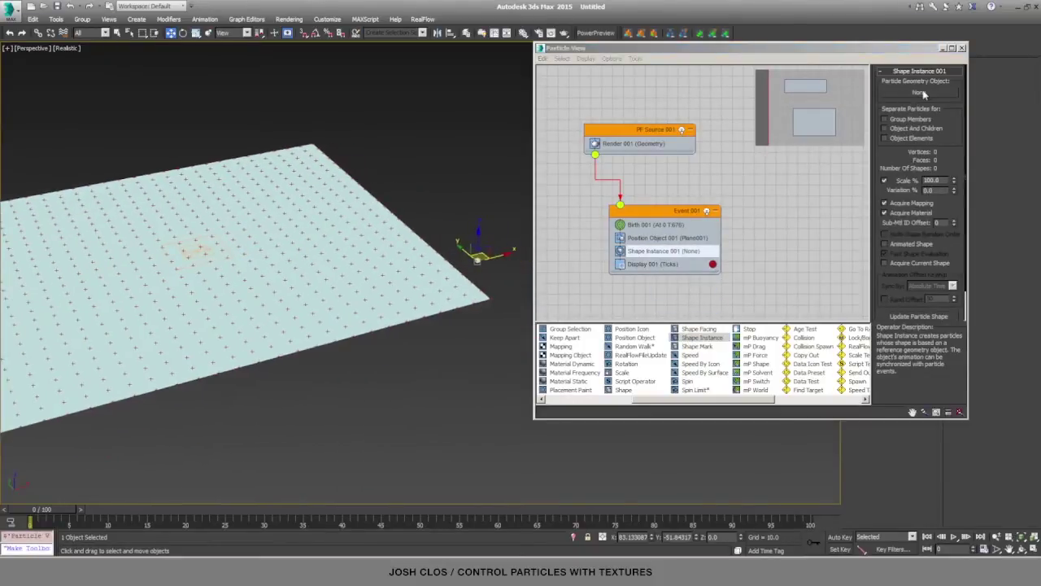
left_click(923, 94)
left_click(477, 256)
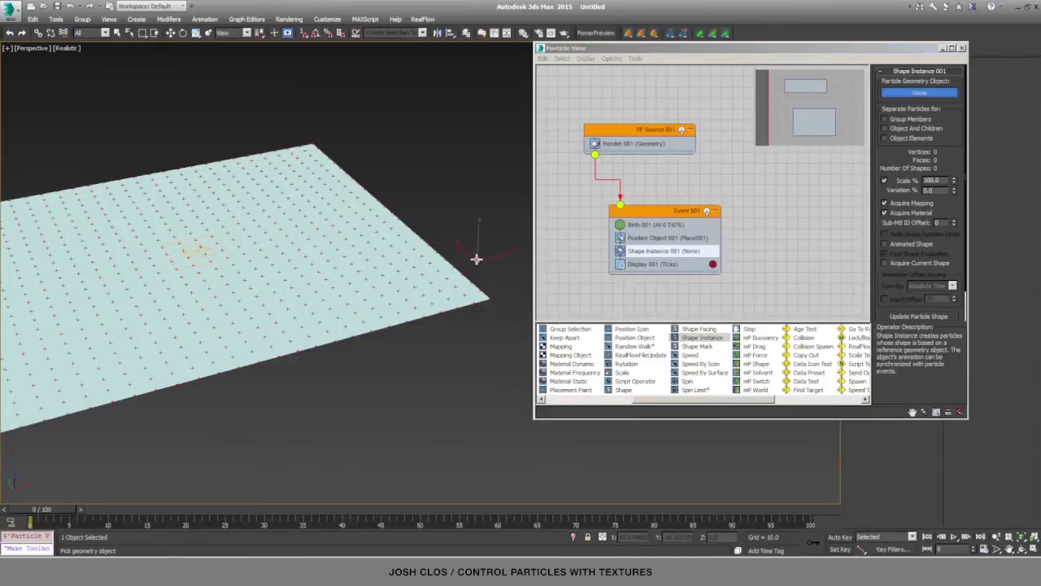
- Set the display type of Event 001's Display operator to Geometry
middle_click_drag(283, 281, 336, 237)
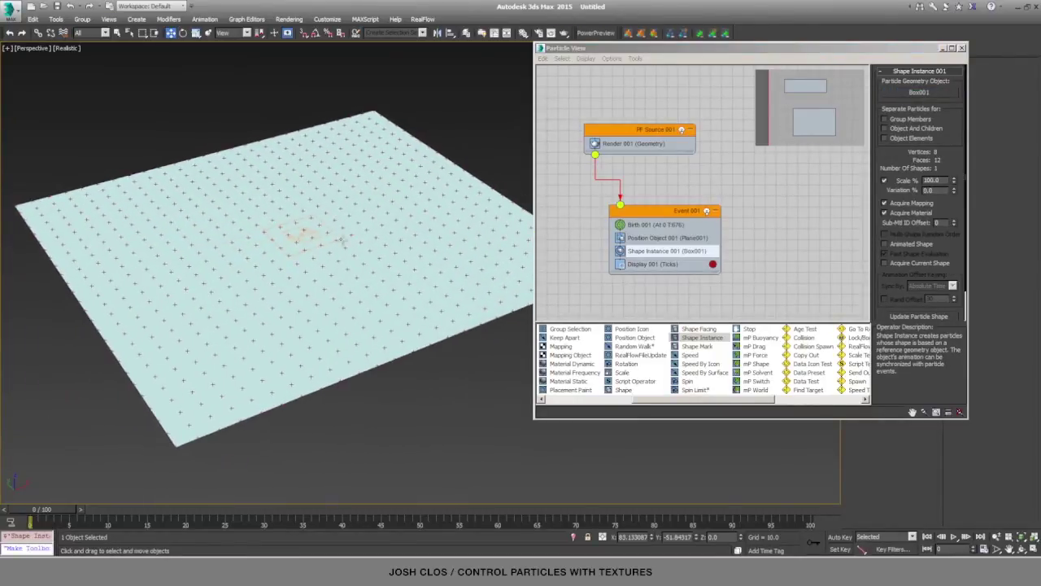
left_click(651, 267)
left_click(651, 266)
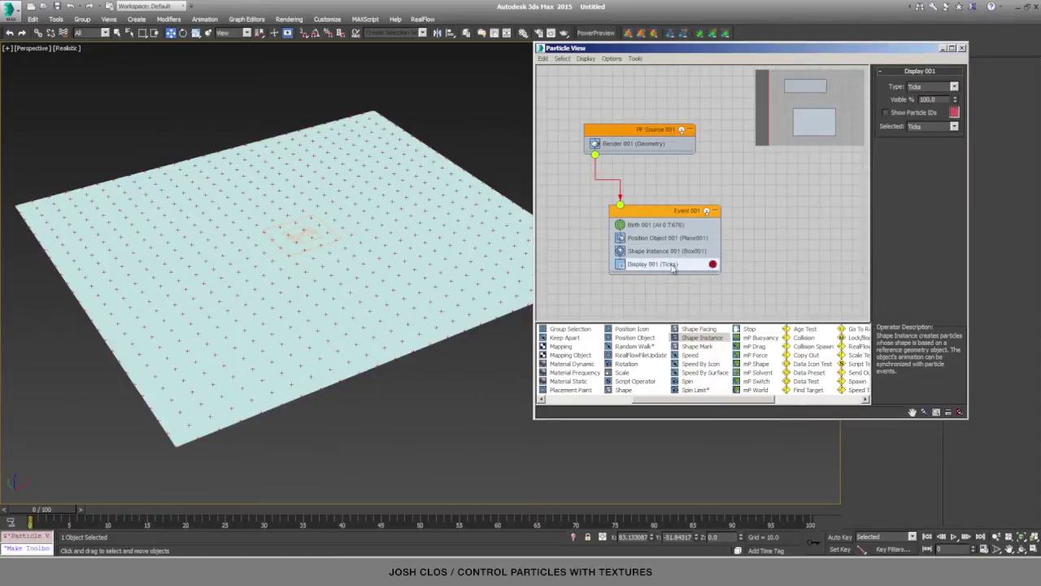
left_click(931, 87)
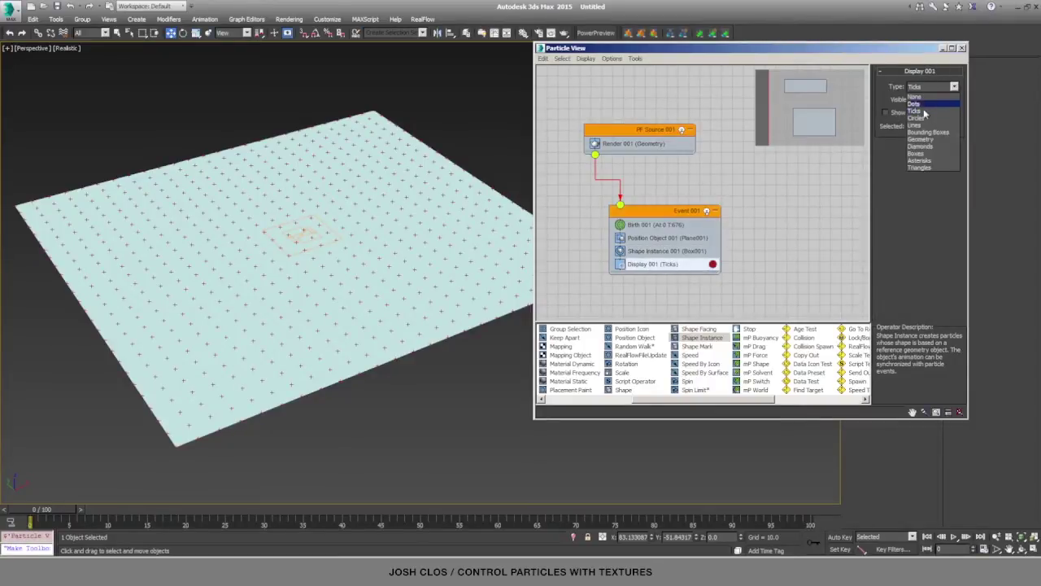
left_click(922, 139)
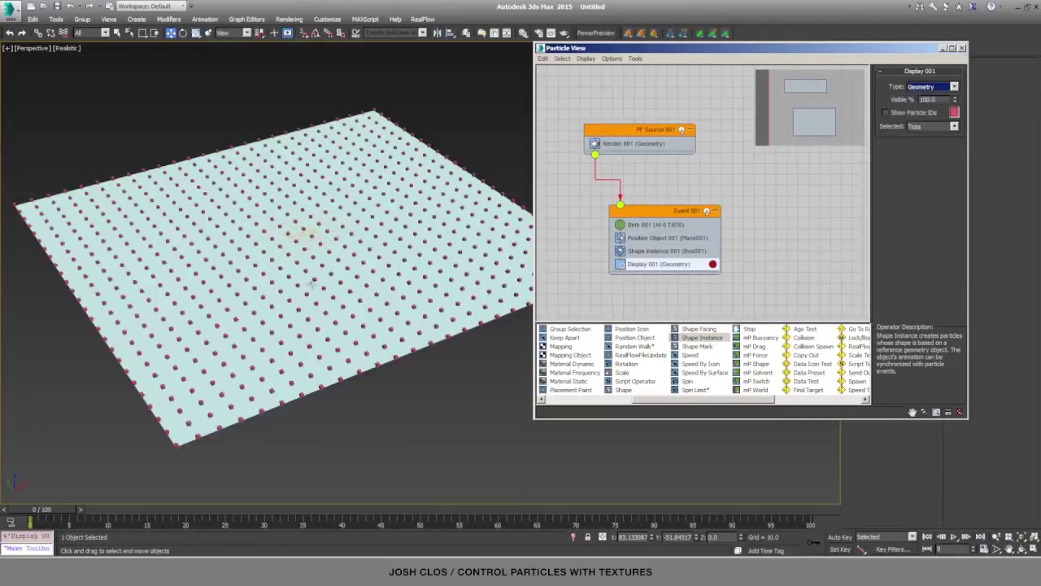
- Inspect the instanced boxes up close and raise the Shape Instance scale to 567%
scroll(313, 284, "up", 6)
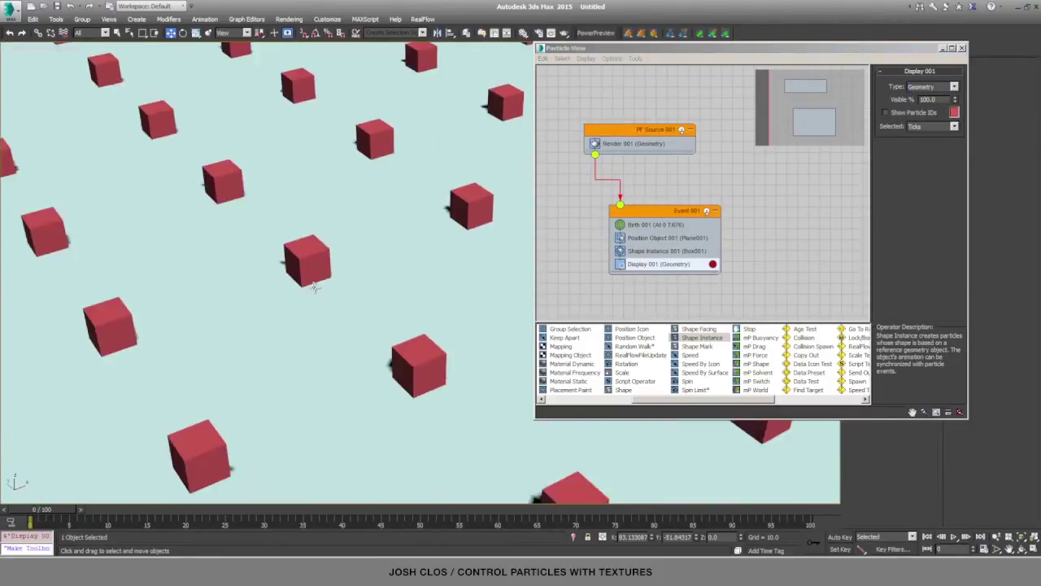
scroll(315, 286, "down", 3)
scroll(375, 282, "up", 2)
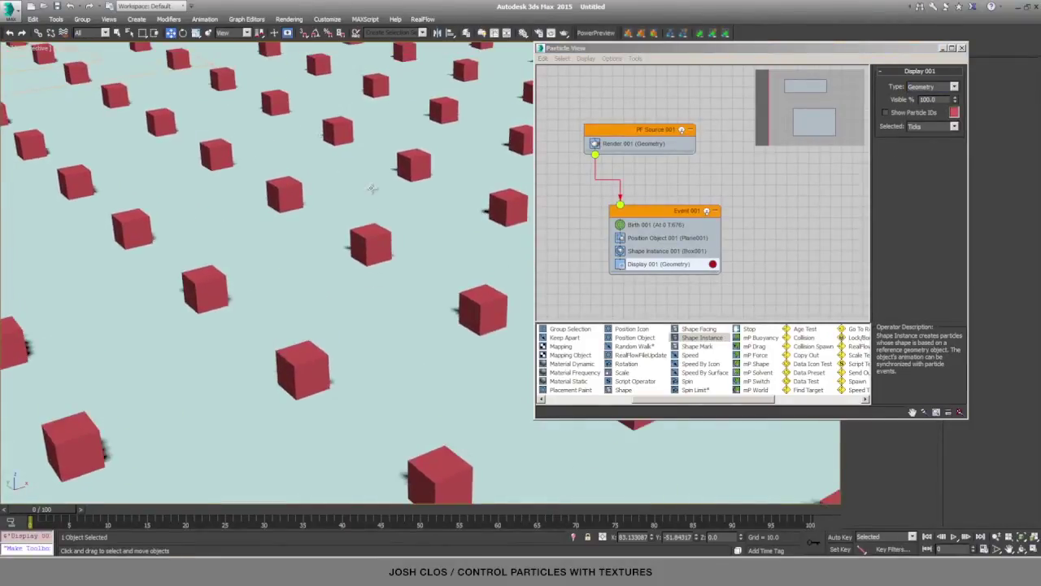
scroll(372, 188, "down", 8)
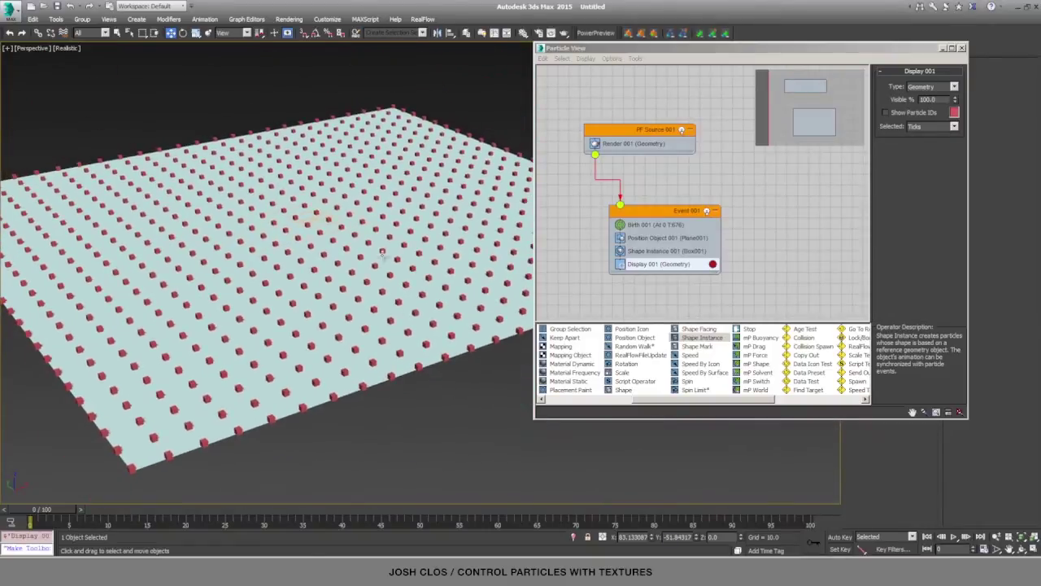
left_click(661, 253)
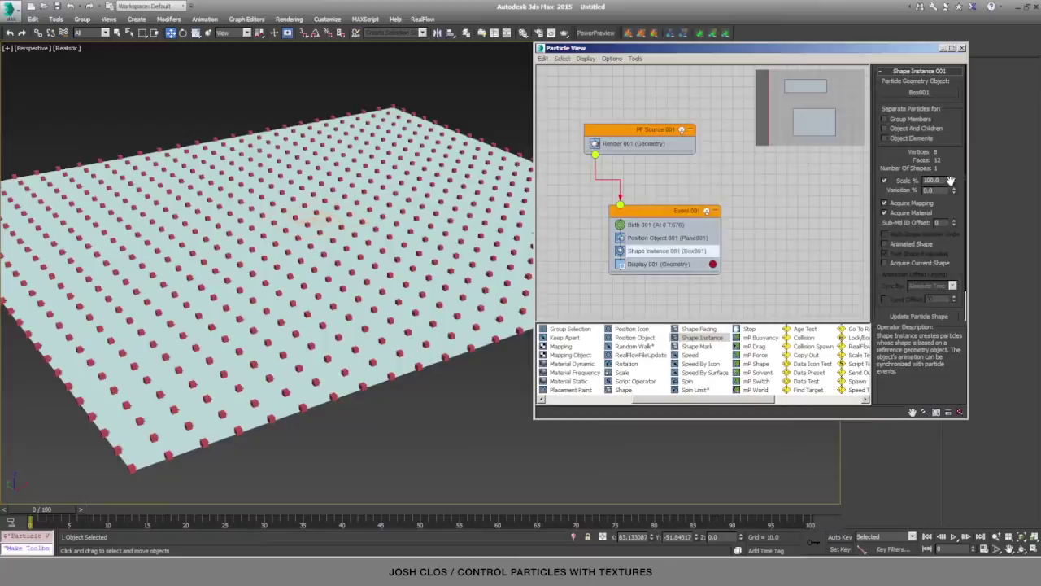
left_click_drag(956, 186, 947, 499)
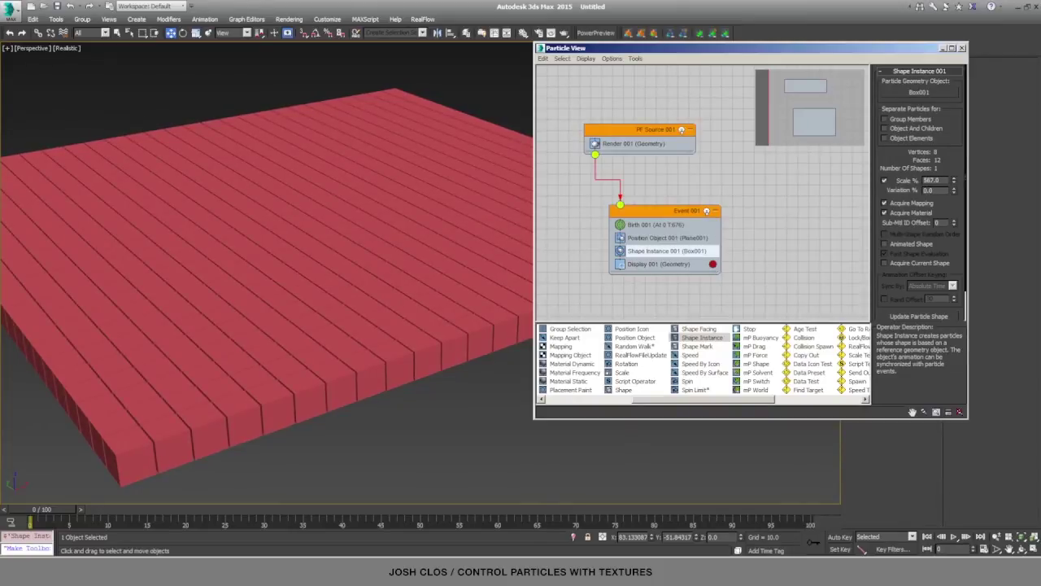
- Examine the gaps between the enlarged particle boxes and compare them with the original reference box from several angles
middle_click_drag(345, 344, 388, 342, "alt")
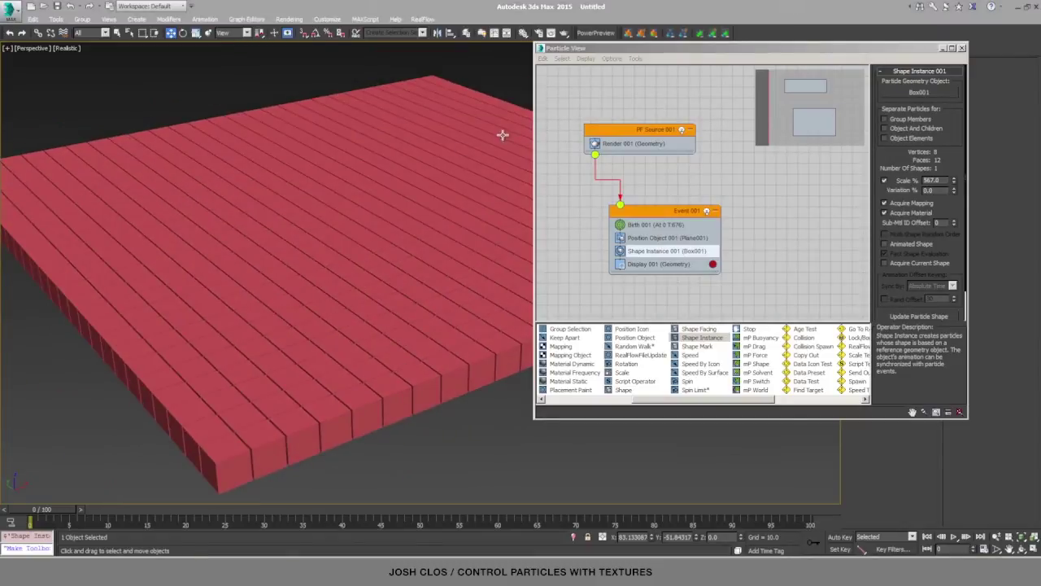
middle_click_drag(503, 135, 382, 158)
middle_click_drag(463, 196, 354, 209)
key("z")
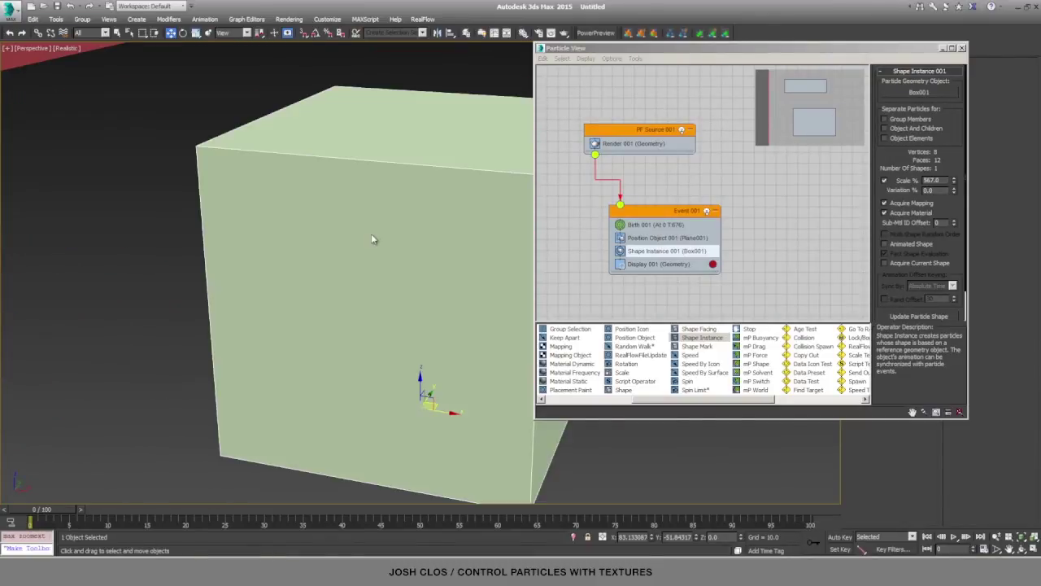
scroll(393, 271, "down", 8)
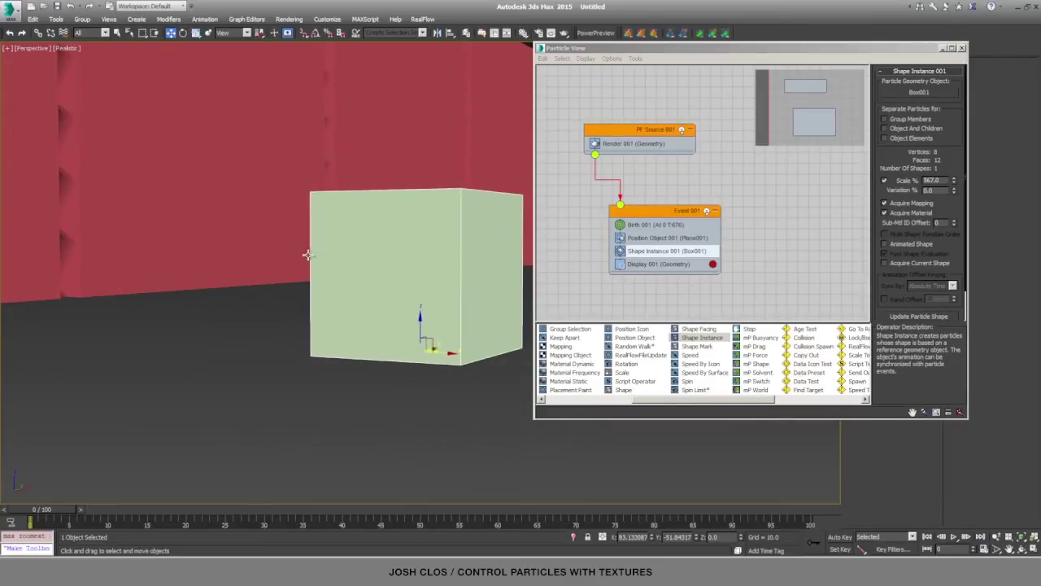
middle_click_drag(328, 255, 442, 330, "alt")
scroll(431, 326, "down", 8)
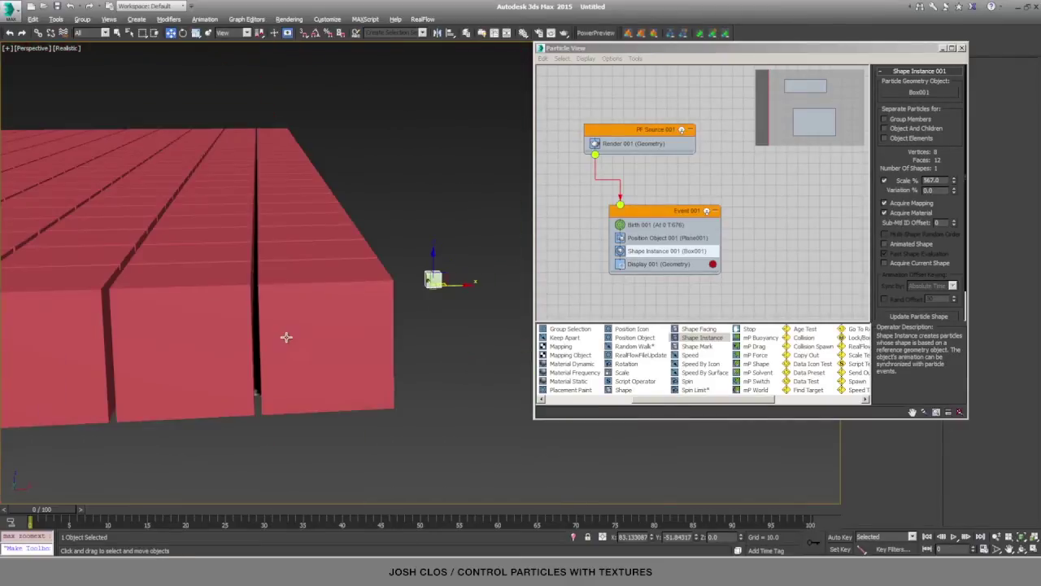
middle_click_drag(286, 337, 393, 318, "alt")
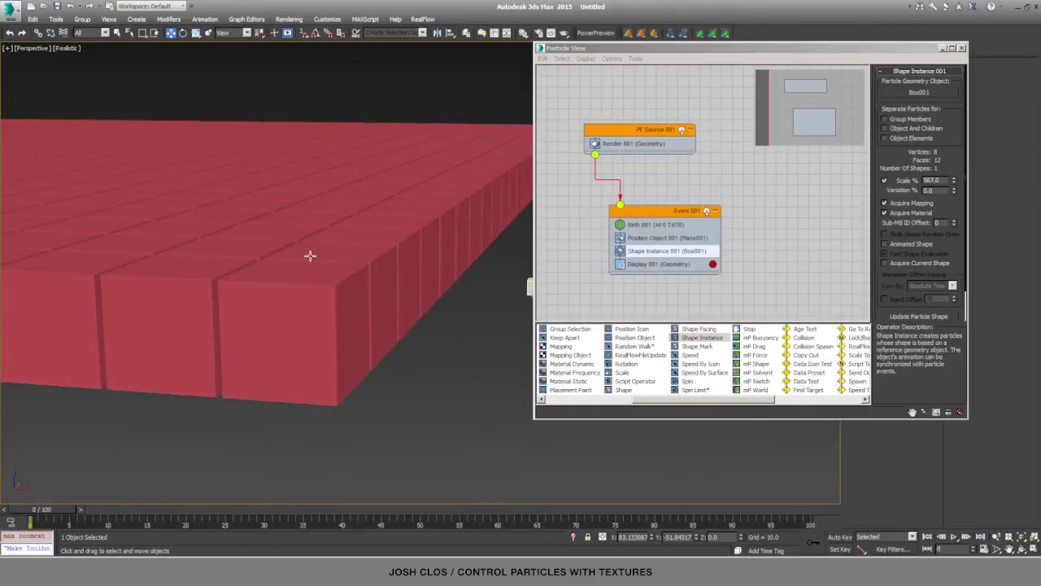
middle_click_drag(309, 377, 344, 297, "alt")
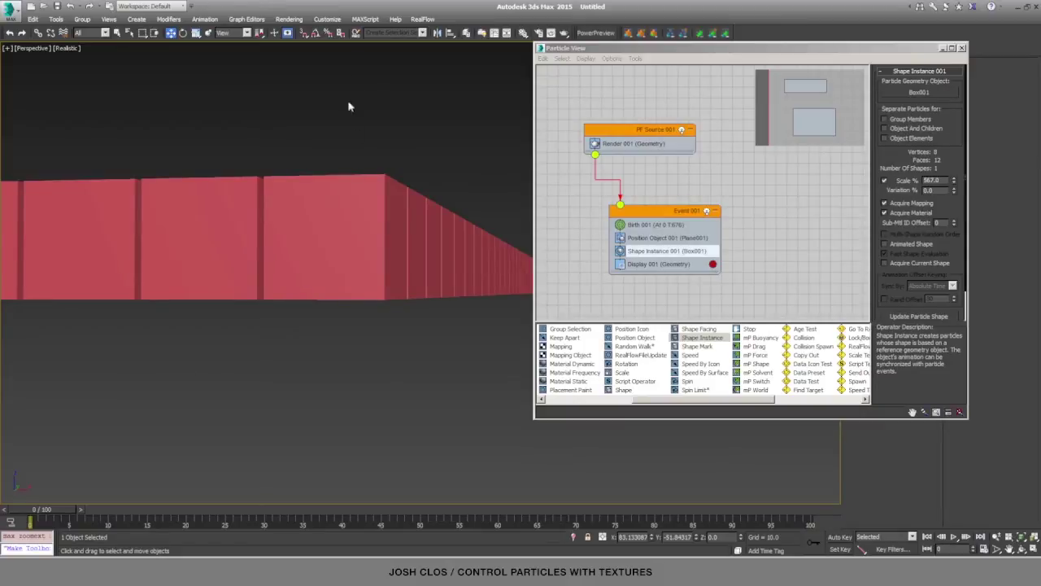
middle_click_drag(433, 270, 365, 219, "alt")
scroll(398, 221, "down", 3)
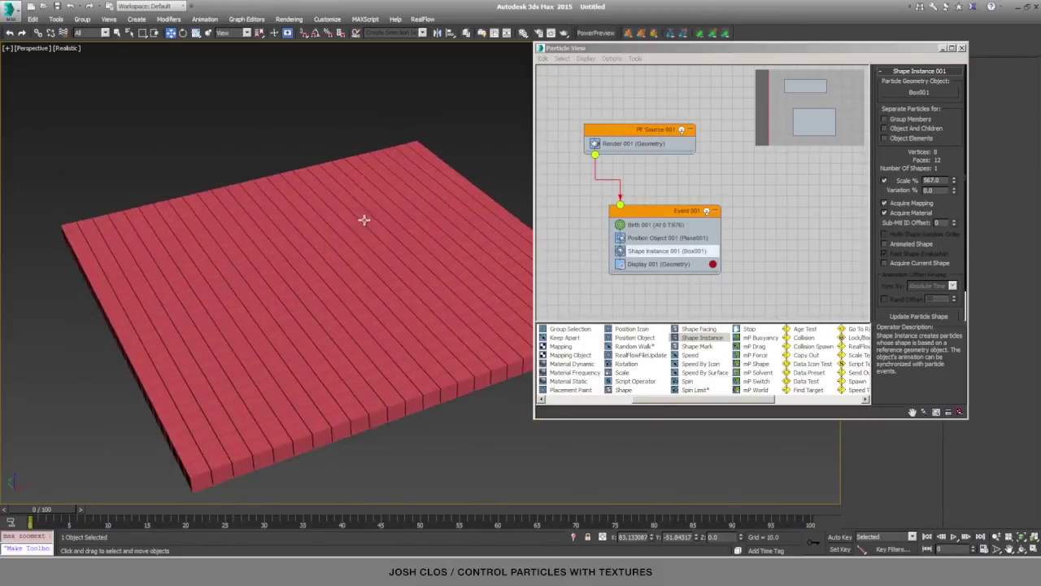
- Turn off PF Source 001 to hide the particles, and close Particle View
left_click(682, 130)
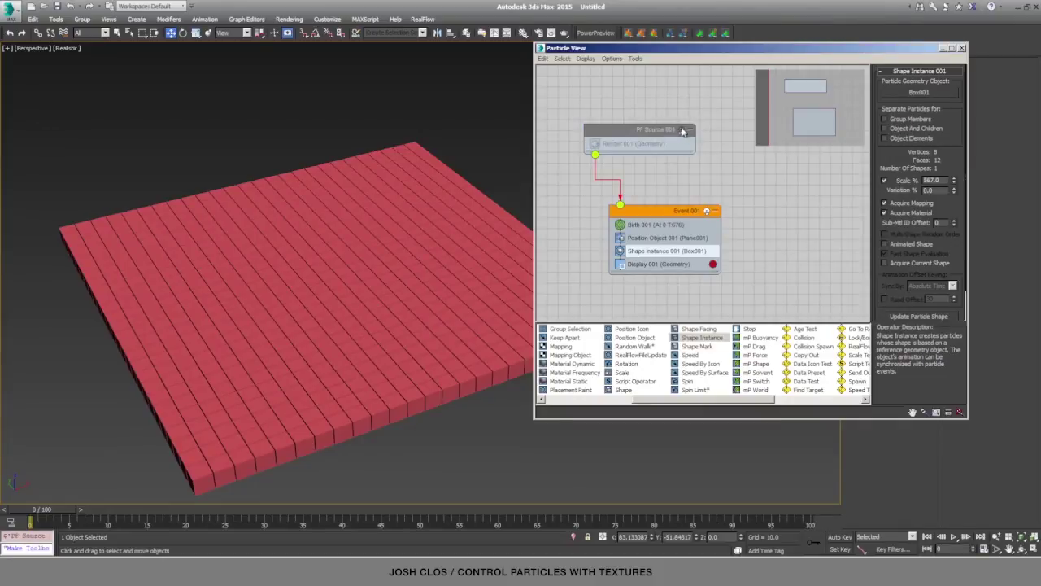
middle_click_drag(419, 158, 372, 137, "alt")
double_click(541, 49)
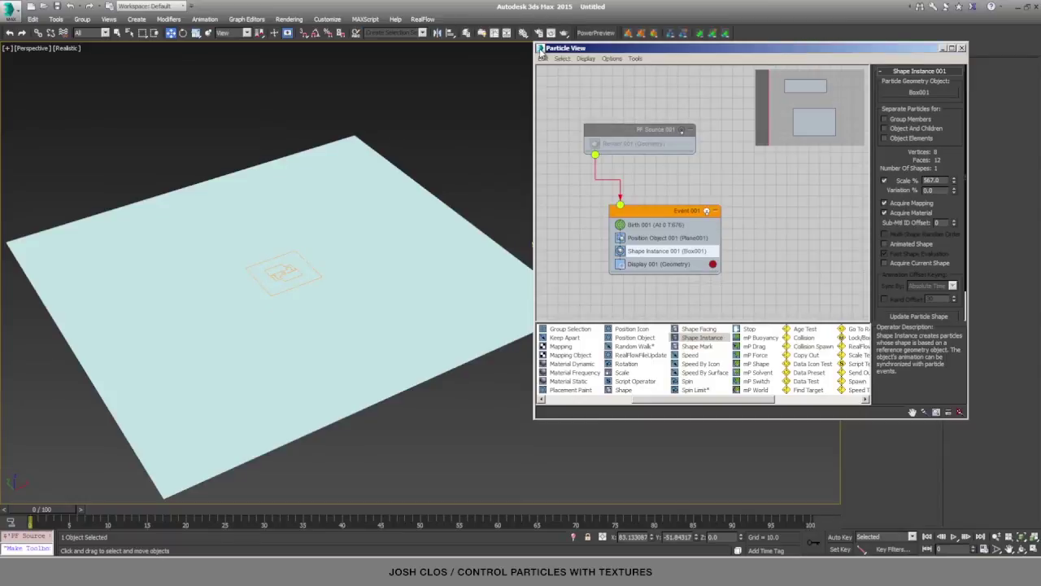
- Assign the 01 - Default noise material to the plane, show its map shaded in the viewport and hide the edged faces
left_click(523, 34)
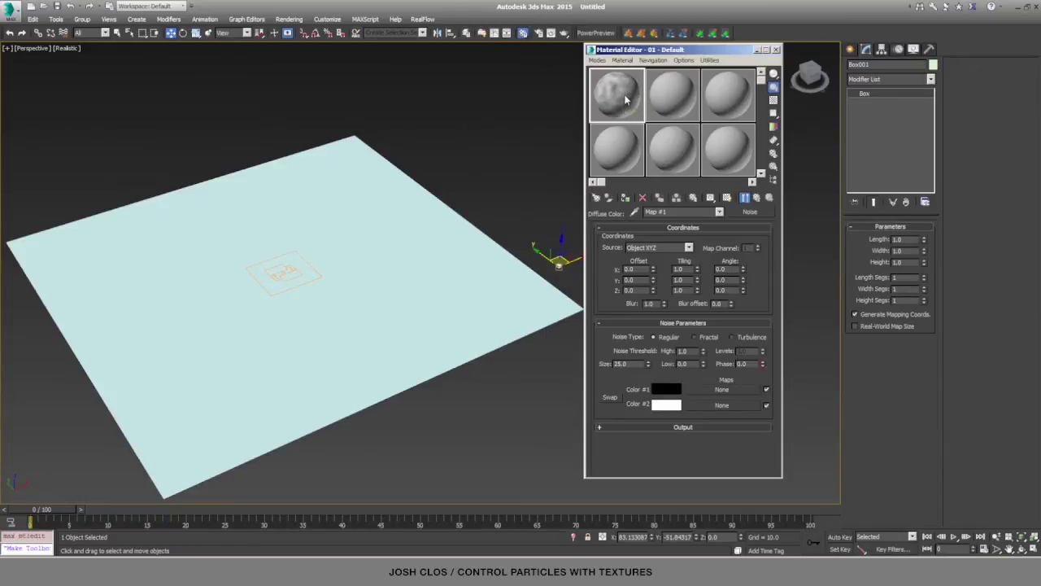
left_click(428, 243)
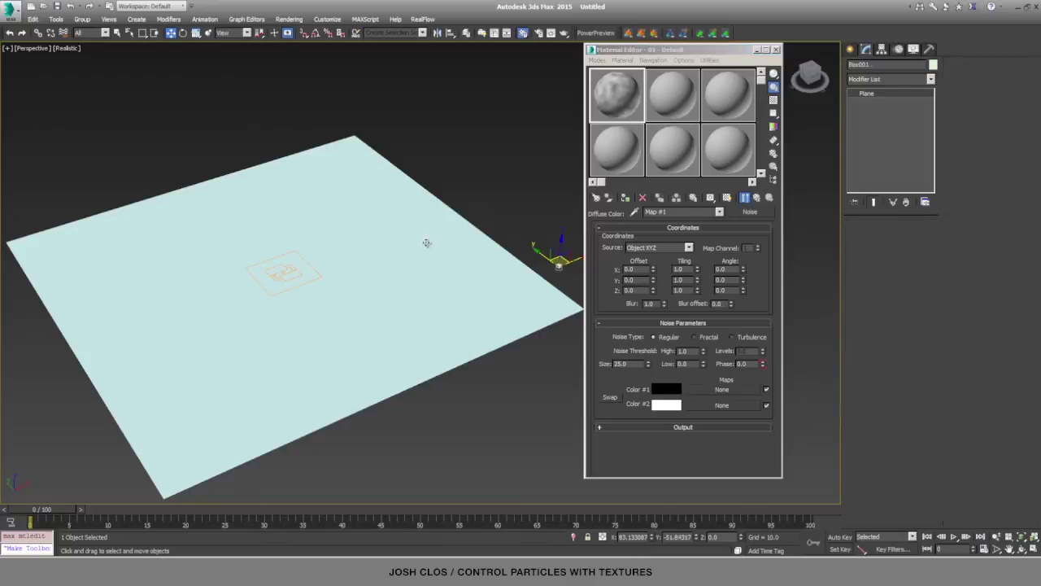
left_click(625, 199)
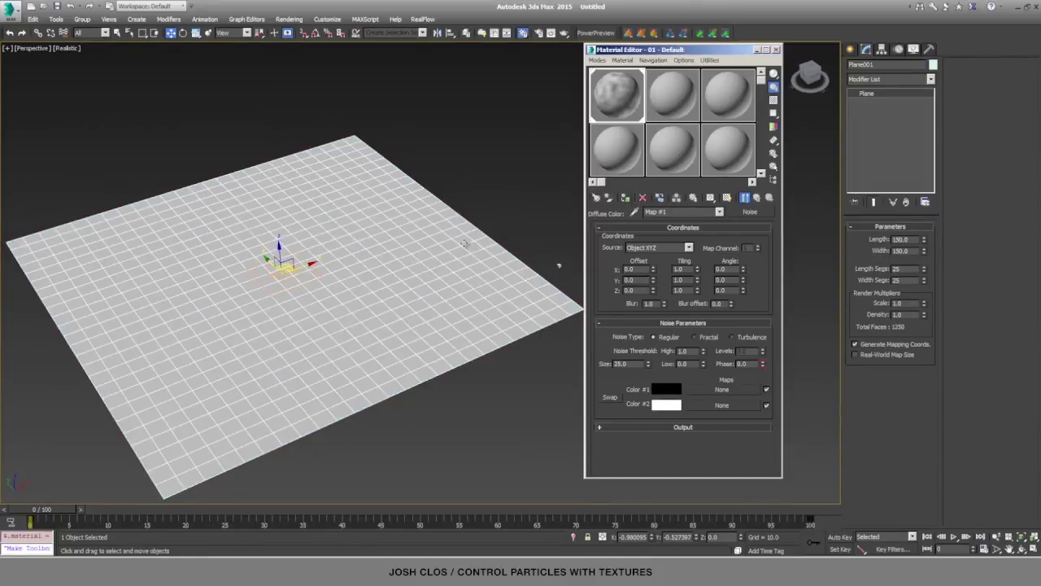
middle_click_drag(285, 268, 329, 239)
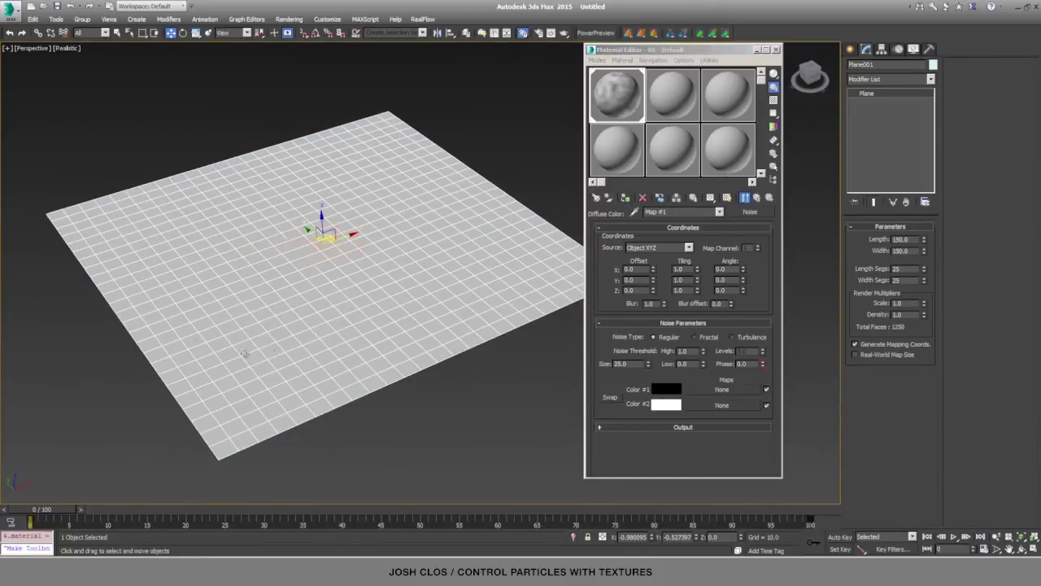
left_click(728, 198)
key("F4")
mouse_move(371, 262)
middle_mouse_down("alt")
mouse_move(399, 256)
mouse_move(370, 203)
middle_mouse_up("alt")
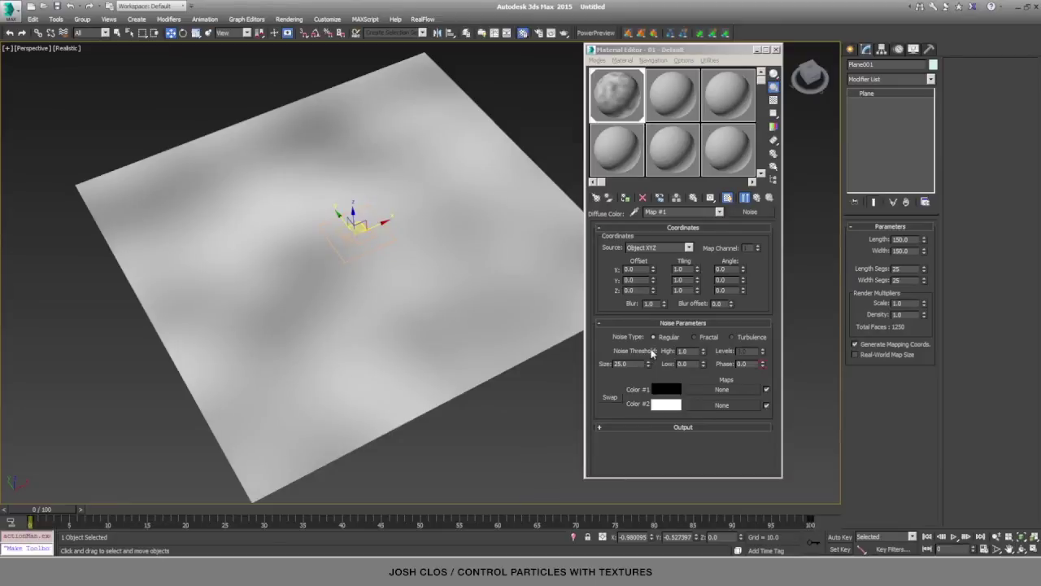
- Set the noise map's threshold to 0.7 high and 0.3 low
left_click(698, 351)
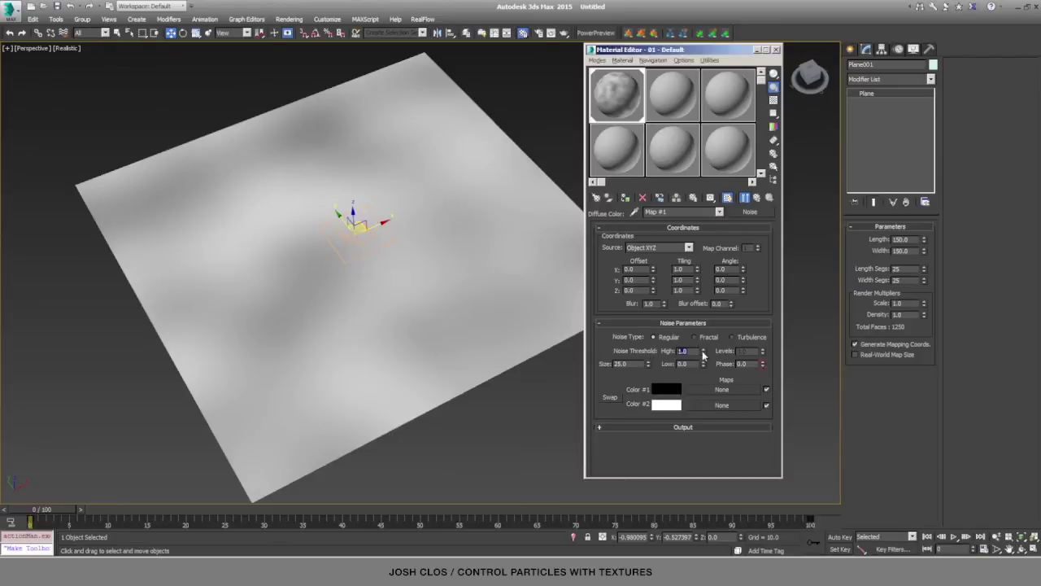
left_click_drag(703, 355, 704, 370)
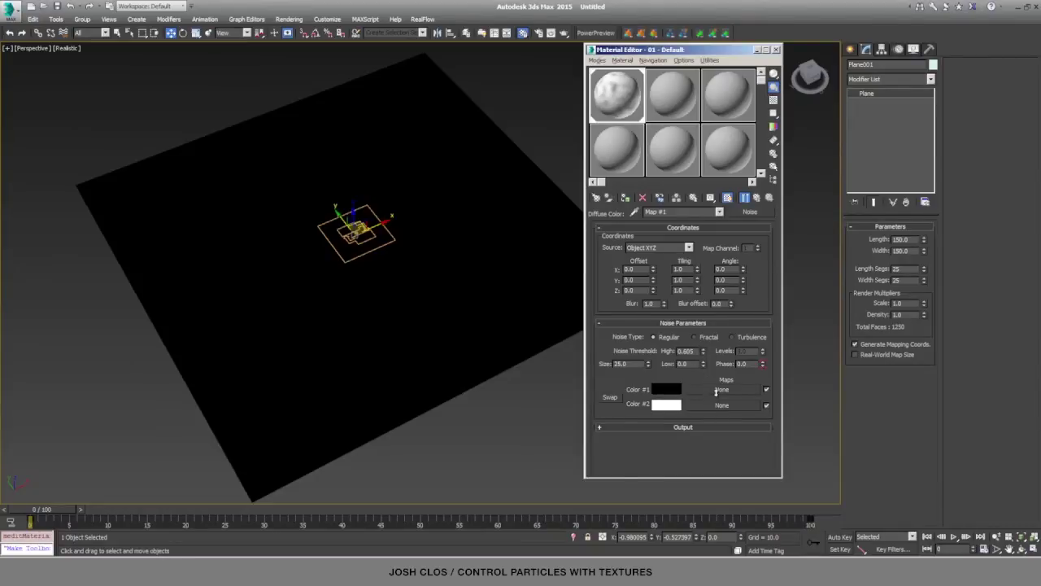
left_click_drag(697, 351, 634, 343)
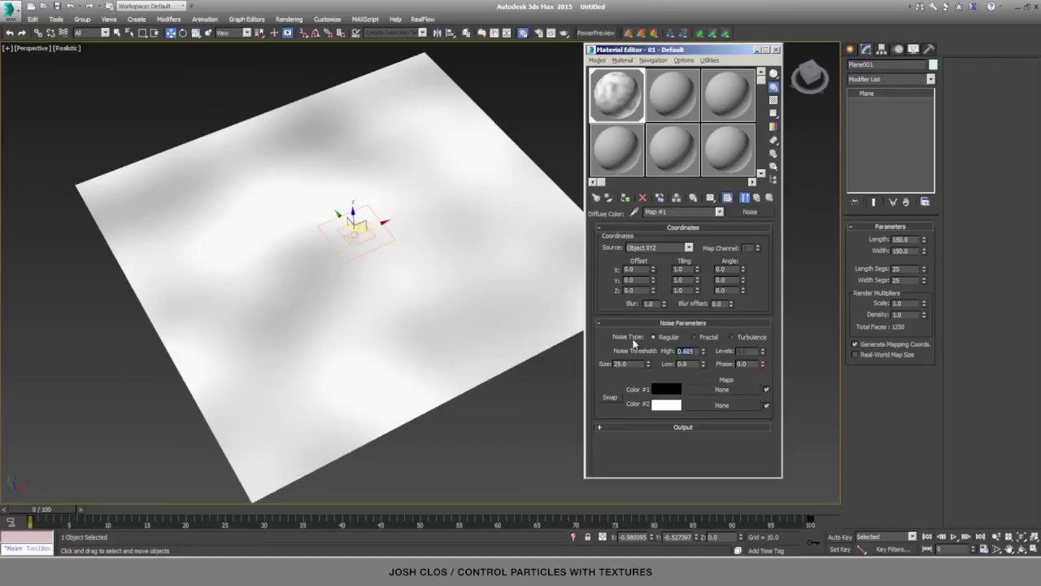
type("0.7")
key("Return")
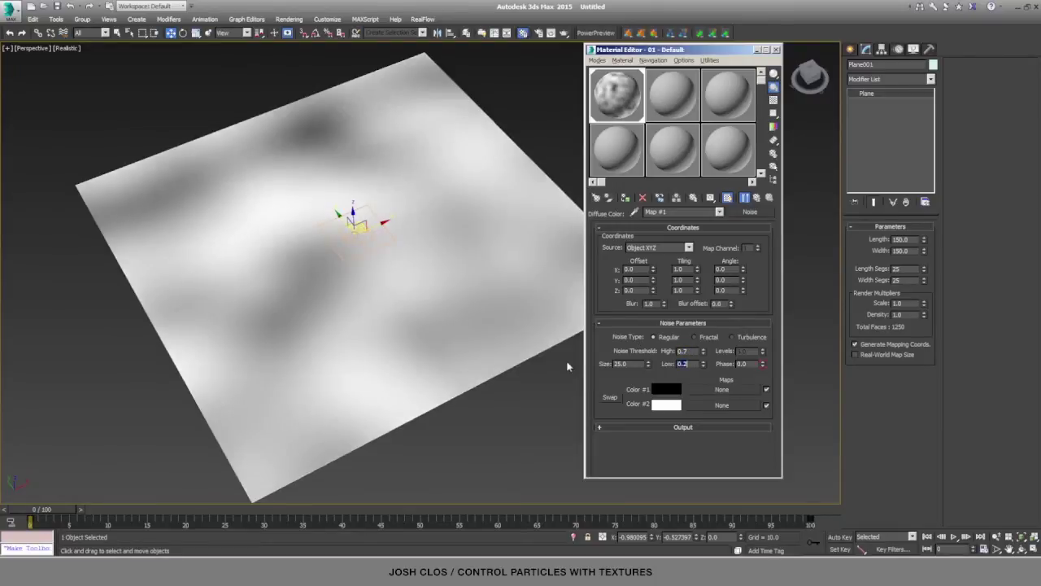
type(".3")
key("Return")
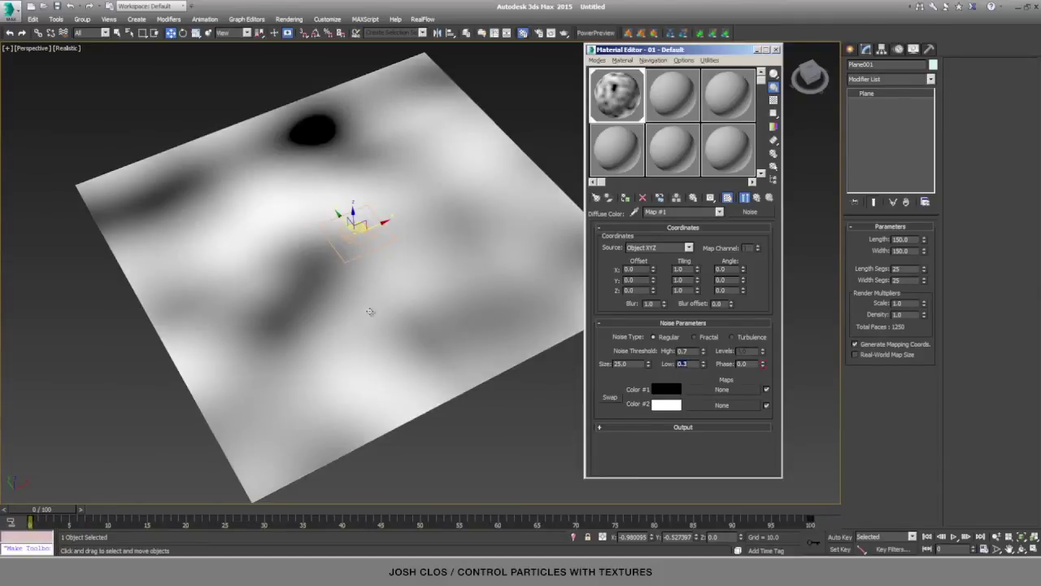
- Set the noise size to 15 and close the Material Editor
middle_click_drag(371, 313, 409, 322, "alt")
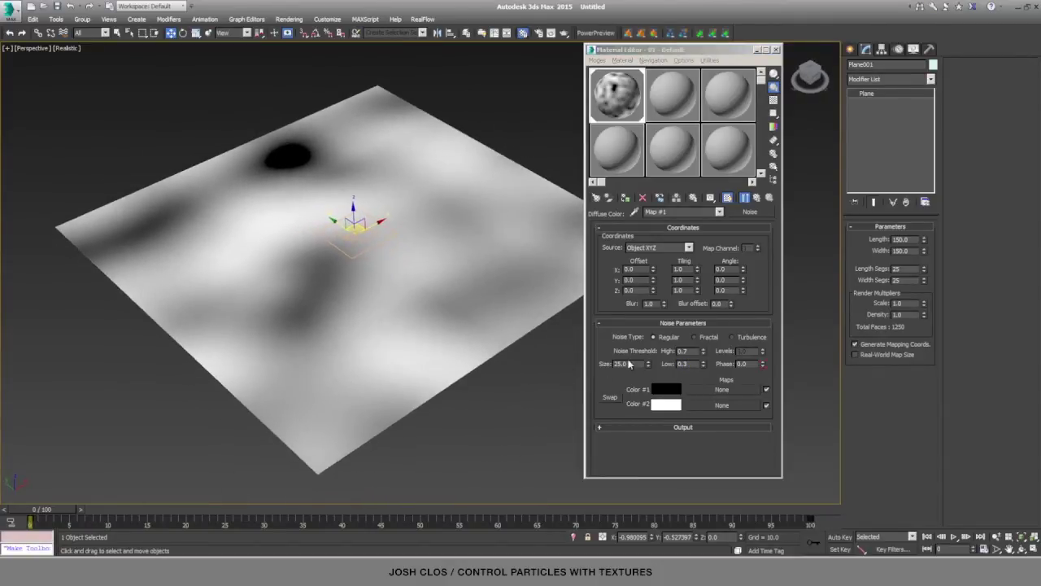
left_click_drag(633, 364, 595, 362)
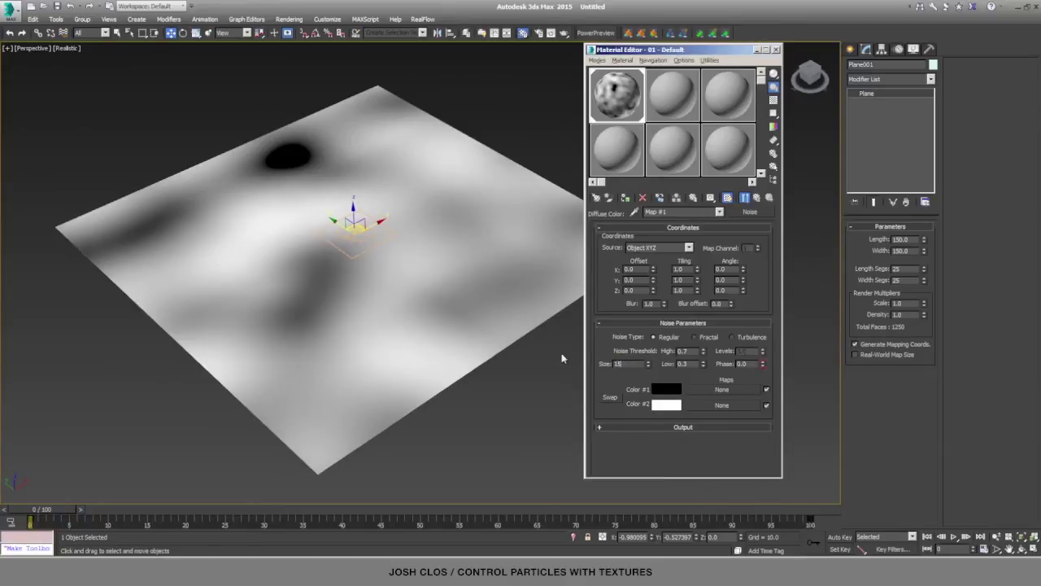
key("Return")
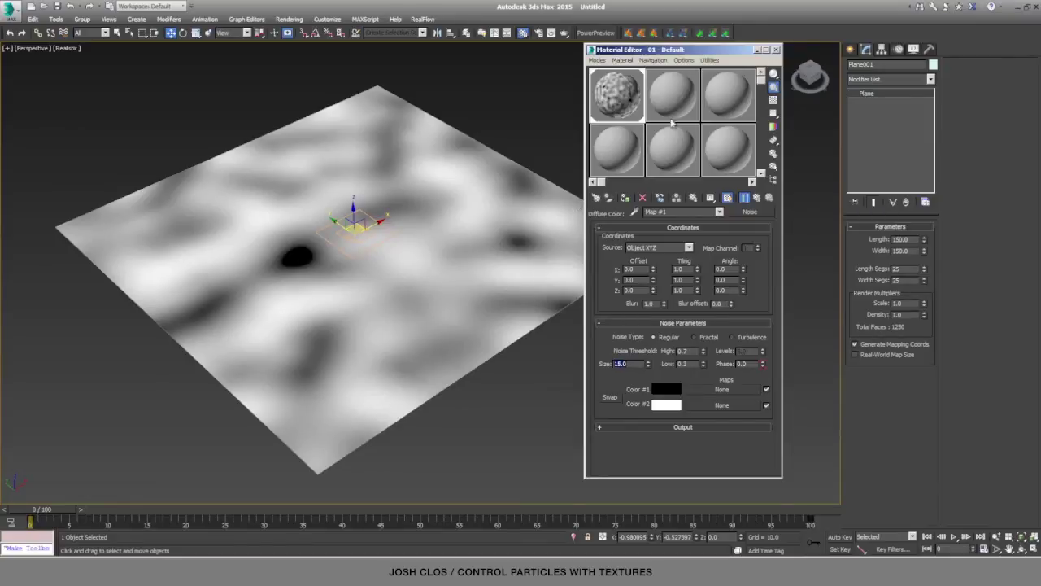
left_click(776, 51)
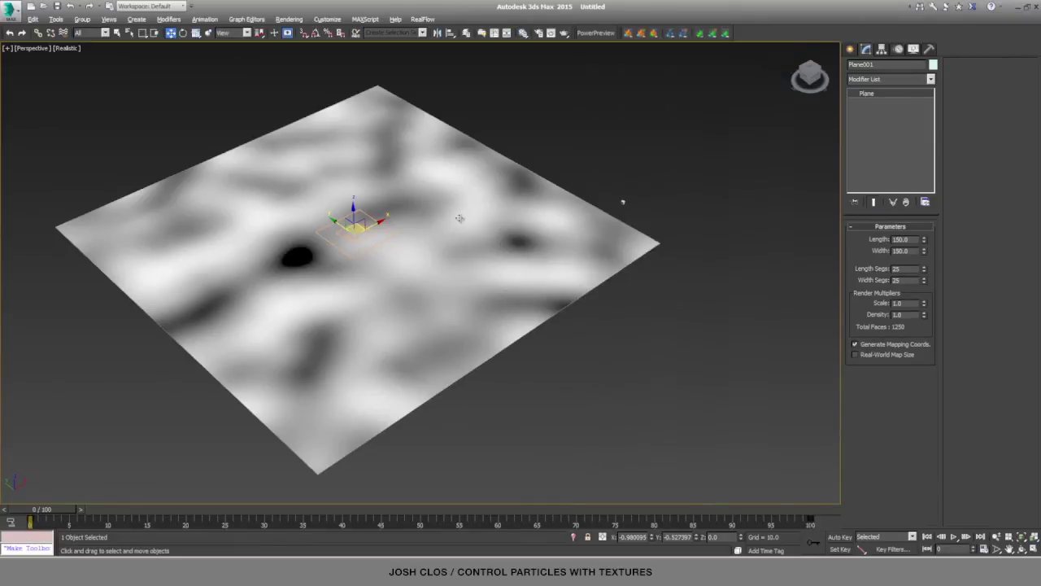
- Reopen Particle View and turn PF Source 001 back on
middle_click_drag(457, 218, 349, 205, "alt")
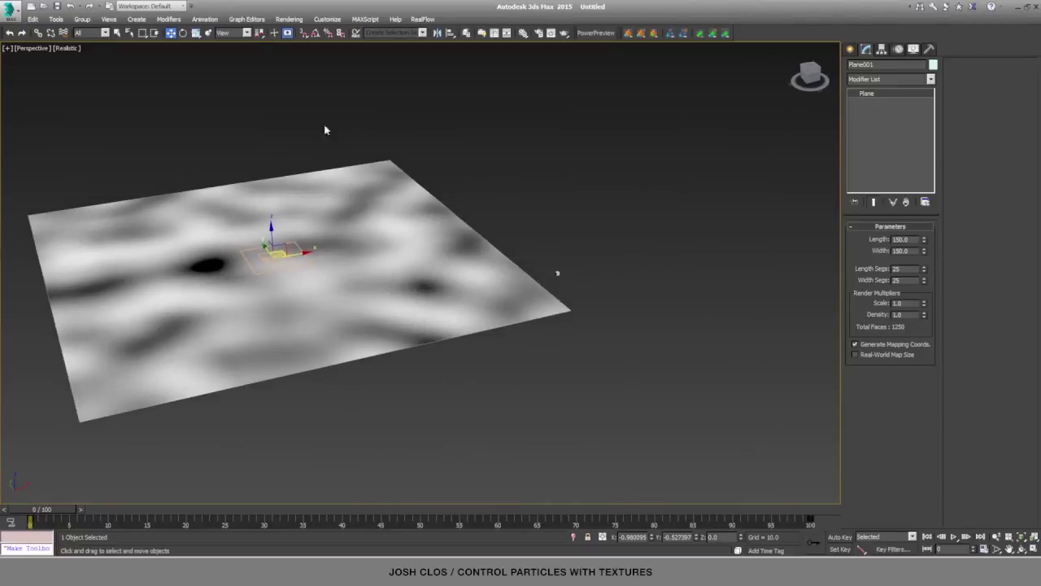
left_click(247, 18)
left_click(256, 119)
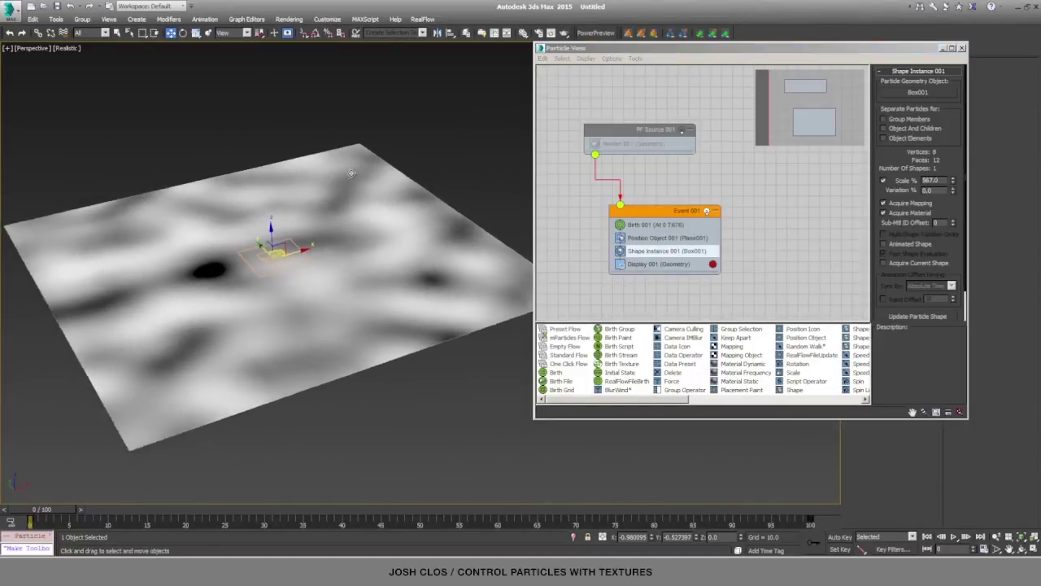
left_click(659, 132)
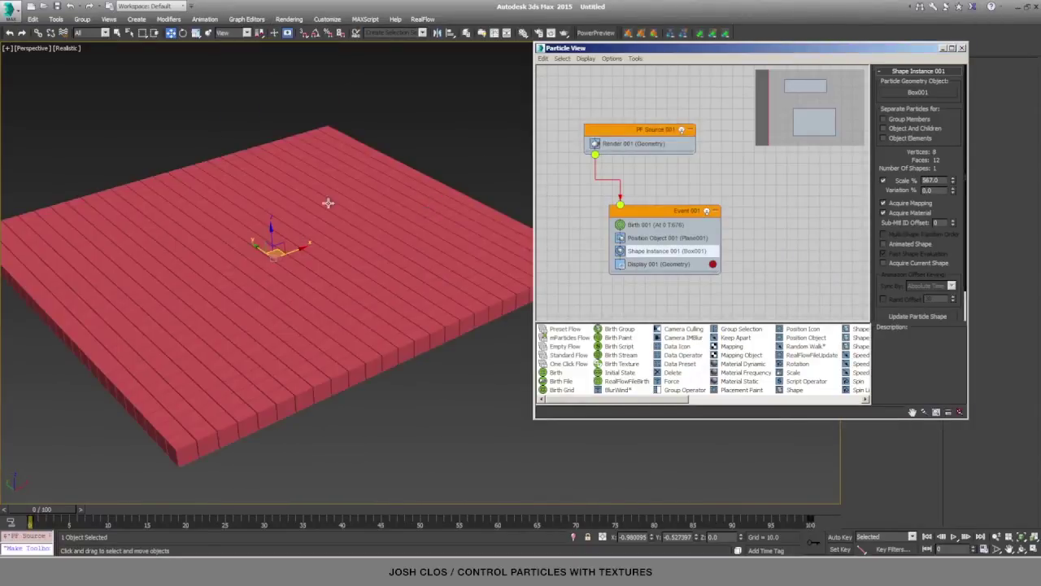
middle_click_drag(306, 198, 354, 193)
middle_click_drag(400, 264, 406, 258, "alt")
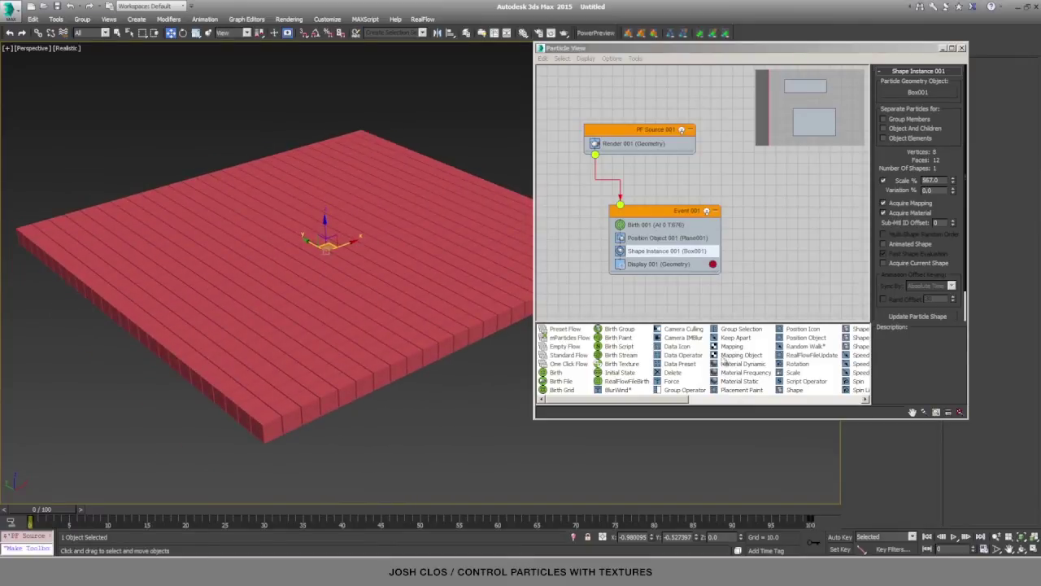